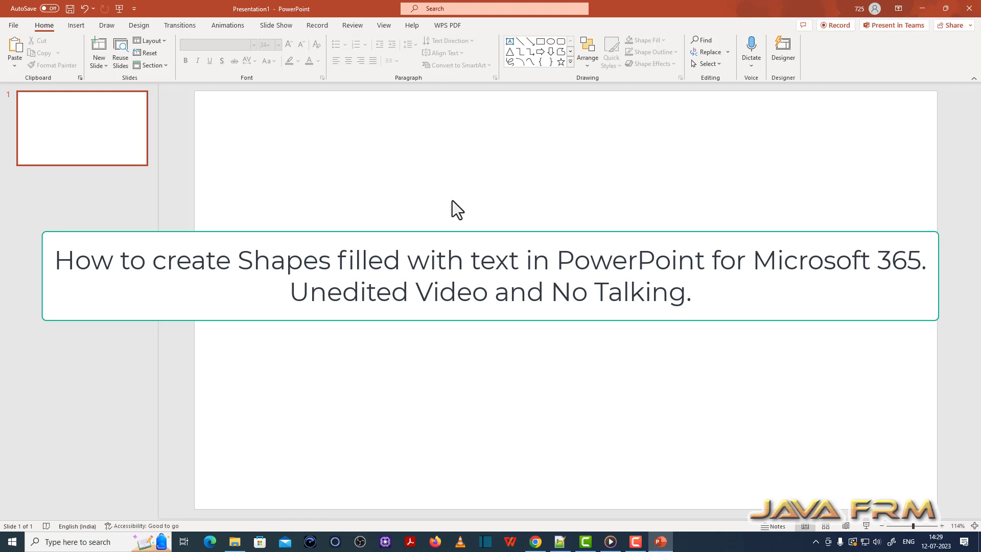
Bring up the Insert ribbon options so a shape can be added to the blank slide
click(77, 24)
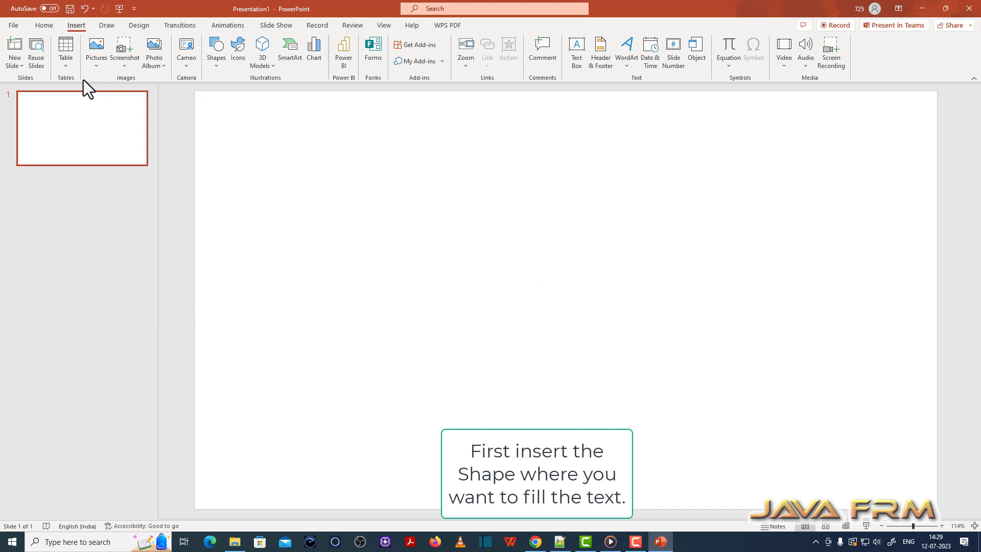
Draw a blue Circle: Hollow donut about 12.63 × 12.35 cm and move it upward
click(214, 65)
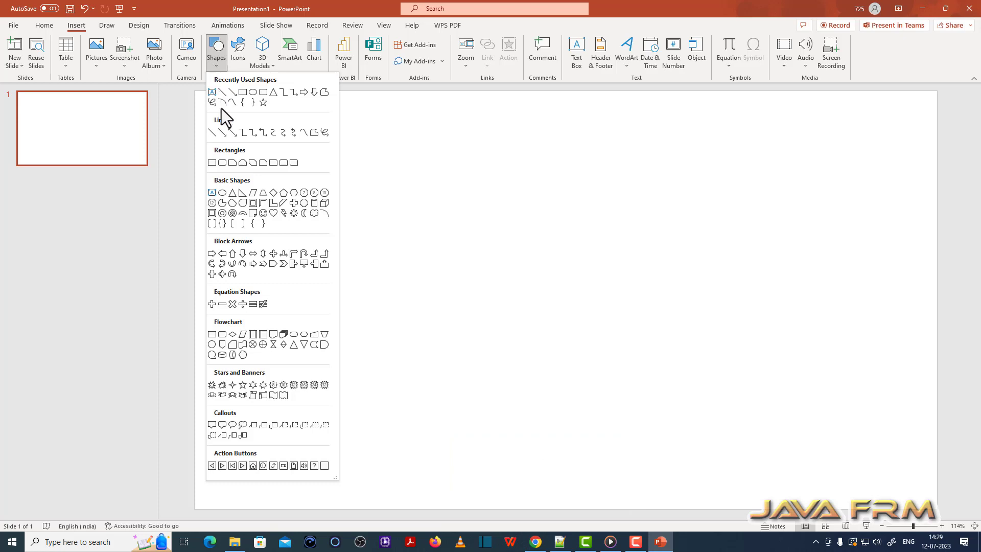
click(222, 213)
drag(325, 213, 596, 491)
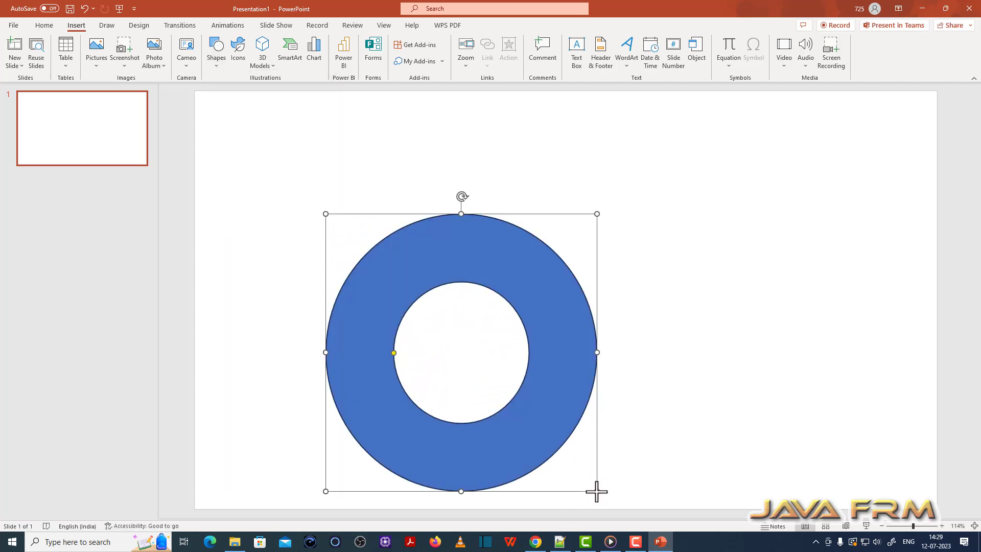
drag(560, 352, 615, 270)
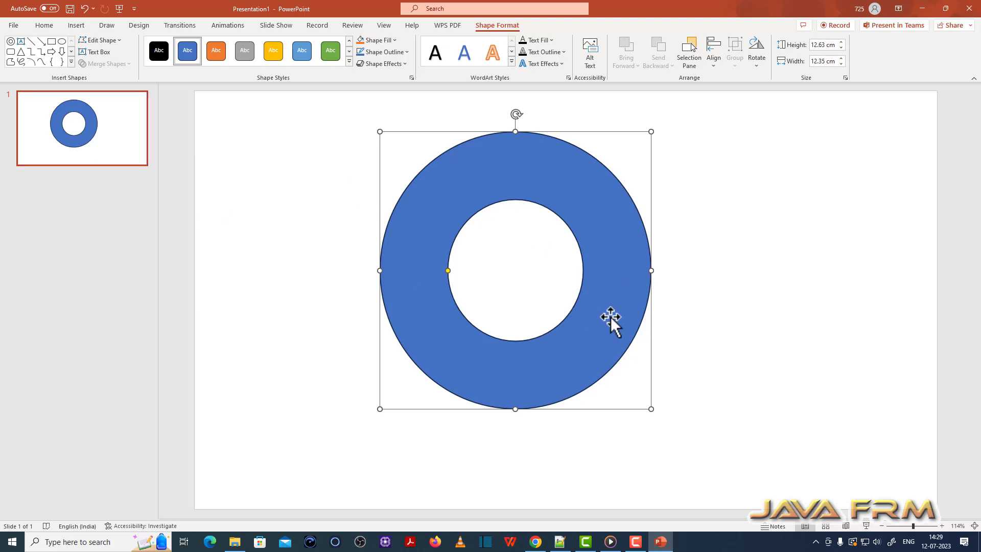
Nudge the donut down-right and draw a small text box to its left
drag(612, 321, 626, 363)
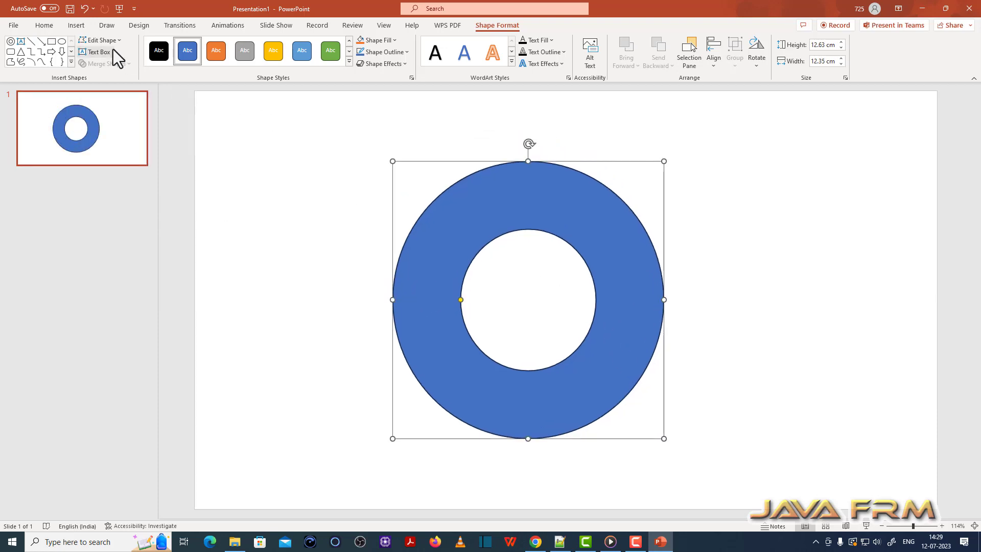
click(76, 25)
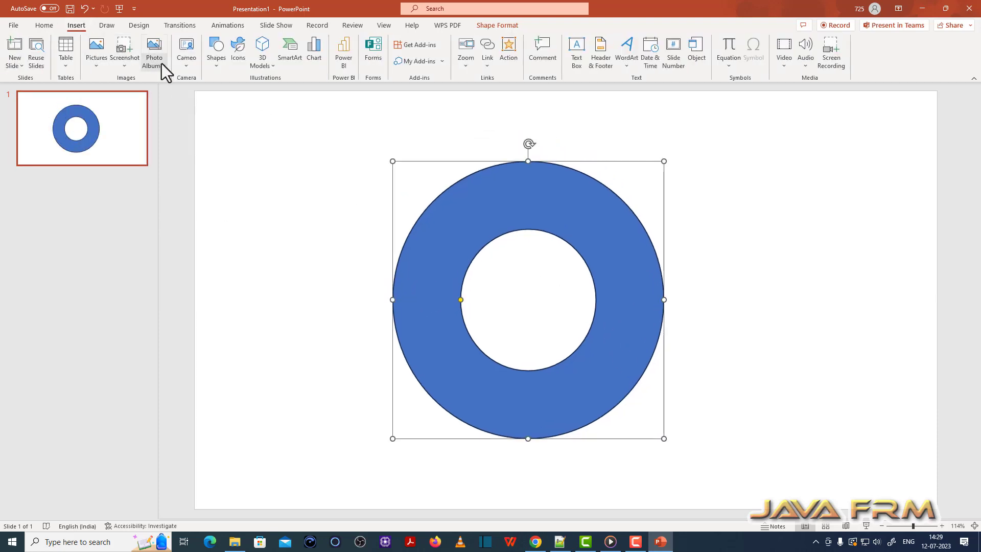
click(215, 66)
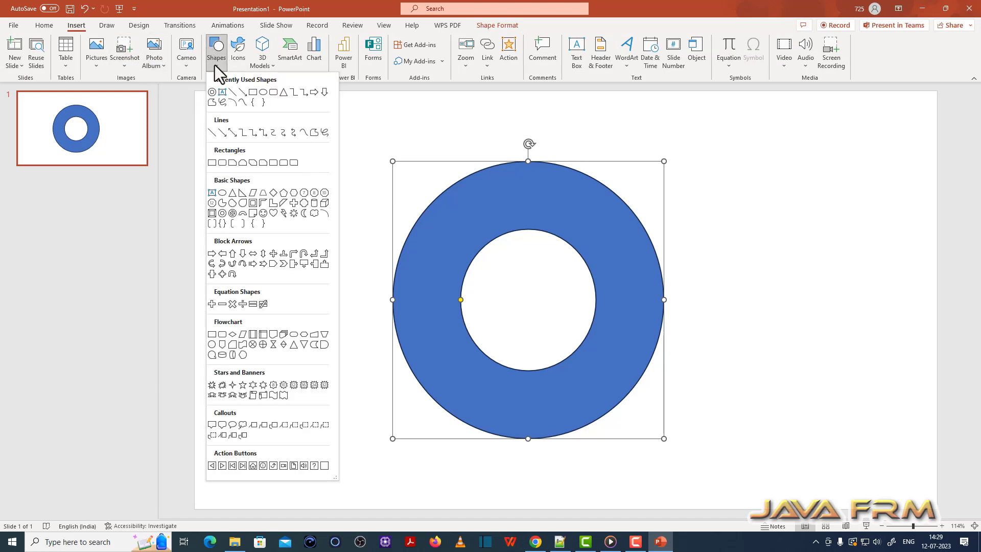
click(222, 93)
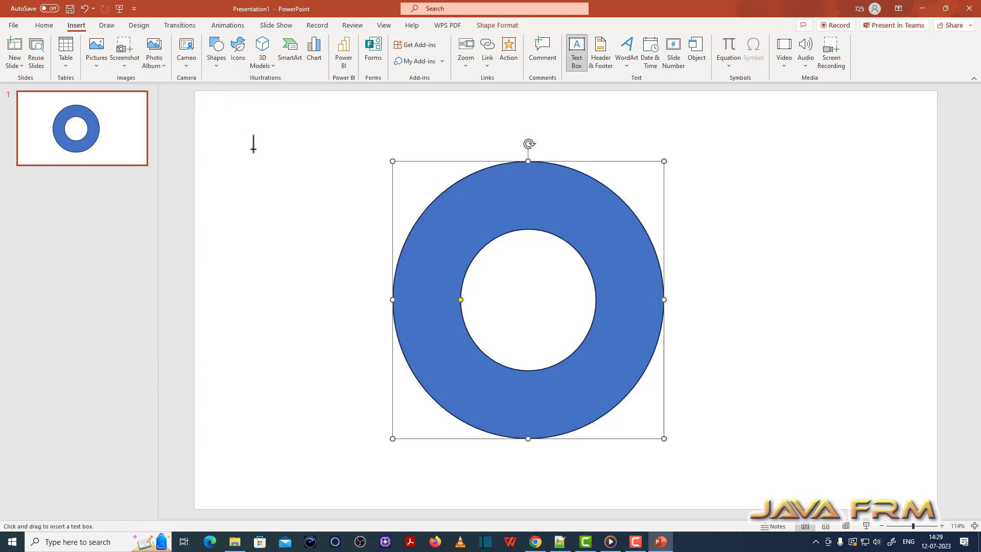
drag(257, 170, 337, 260)
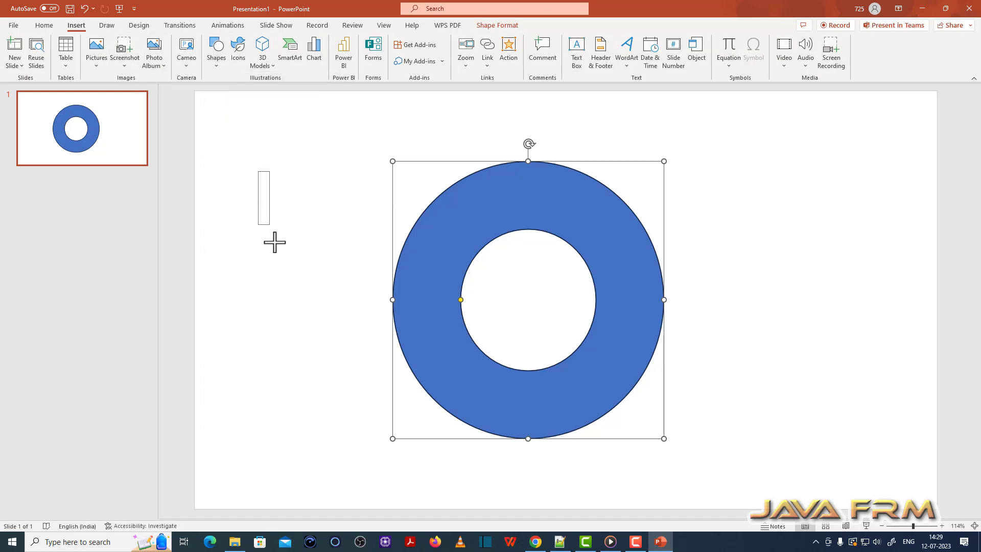
Set the donut to No Fill so only its dark outline rings remain
click(585, 386)
right_click(589, 388)
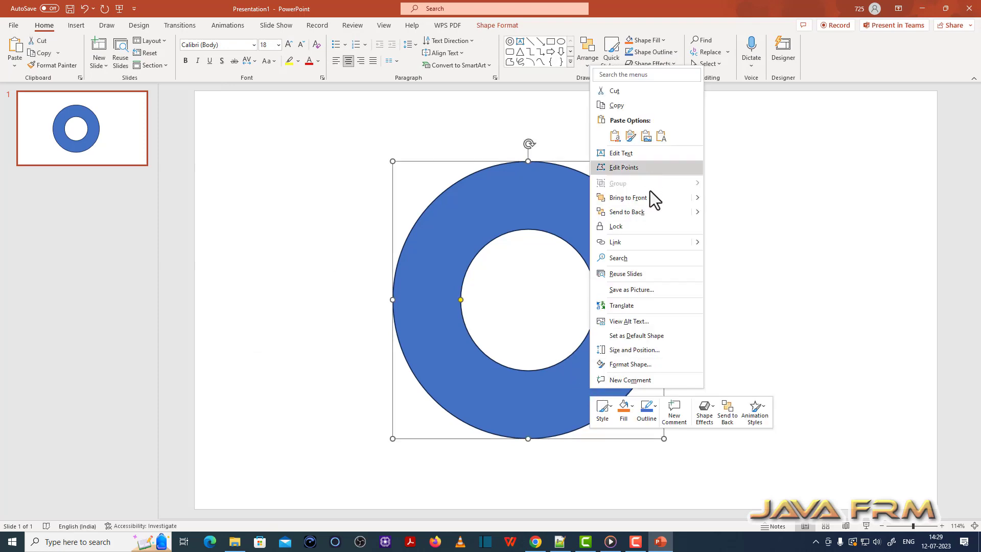
click(633, 408)
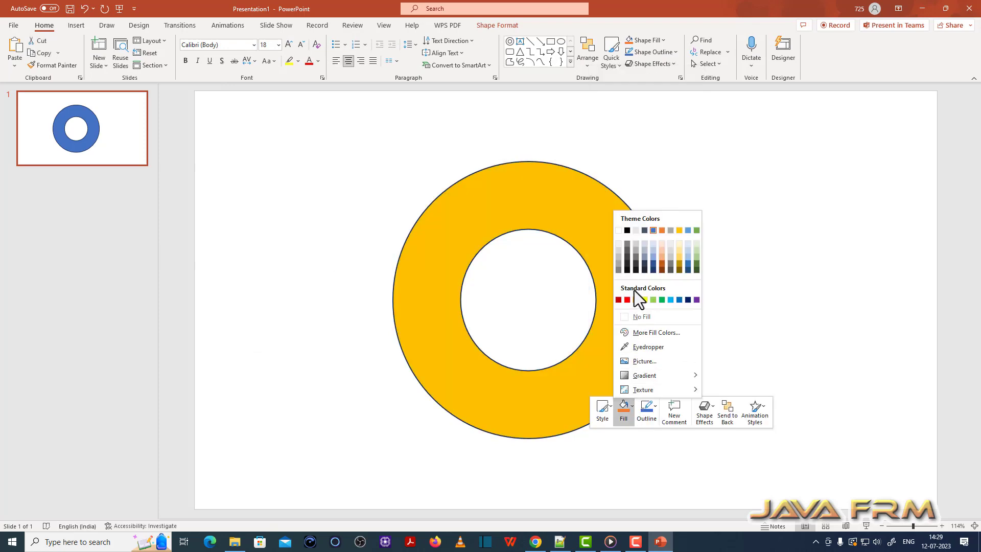
click(631, 316)
click(768, 316)
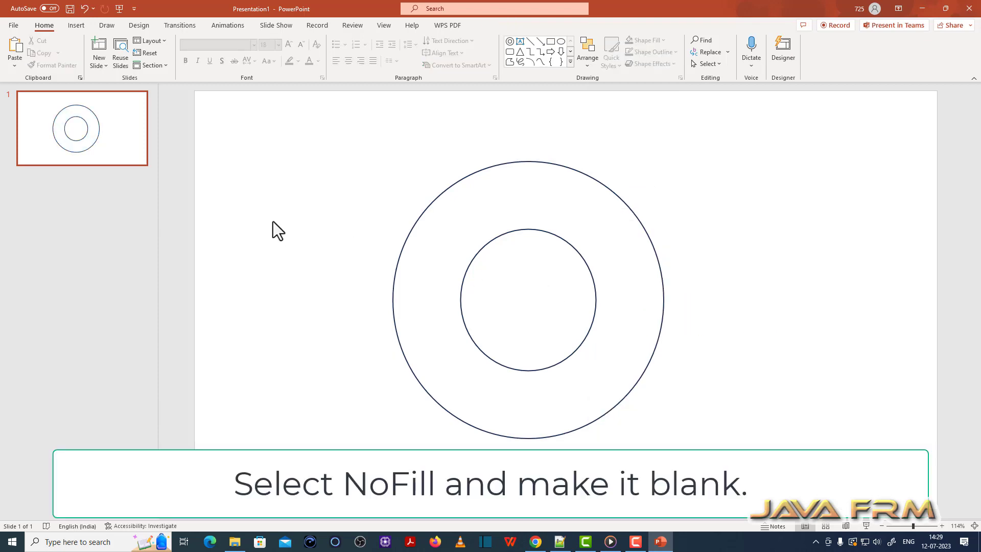
click(75, 26)
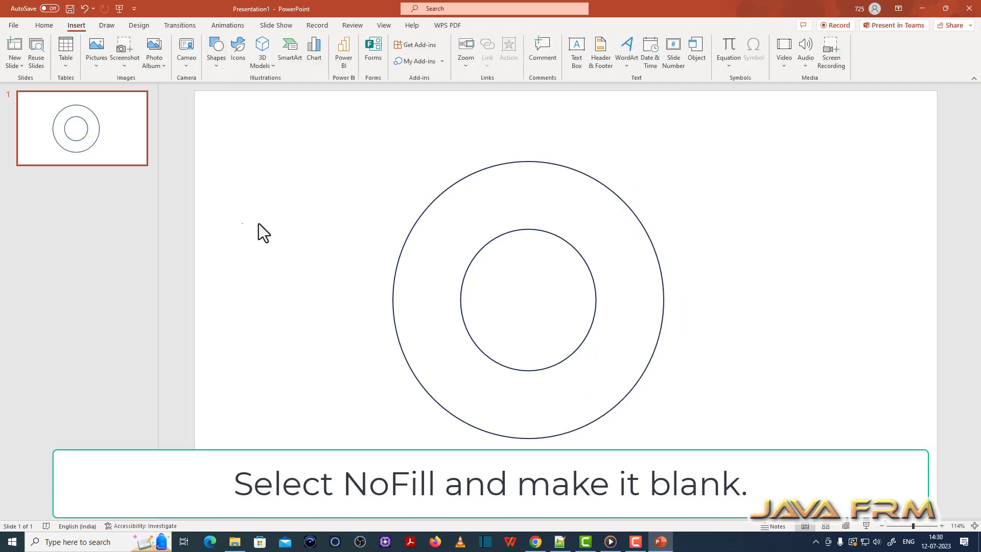
Draw a wide text box above the donut and type 'I Love JavaFRM Youtube Channel. Welcome to JavaFRM'
click(214, 59)
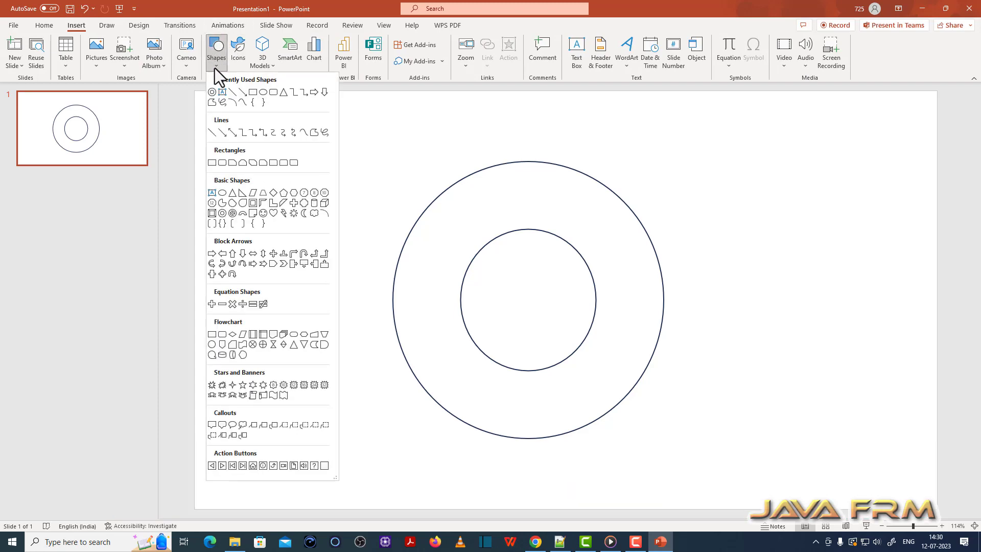
click(222, 92)
mouse_move(380, 146)
mouse_down()
mouse_move(610, 419)
mouse_move(688, 457)
mouse_up()
text(I L)
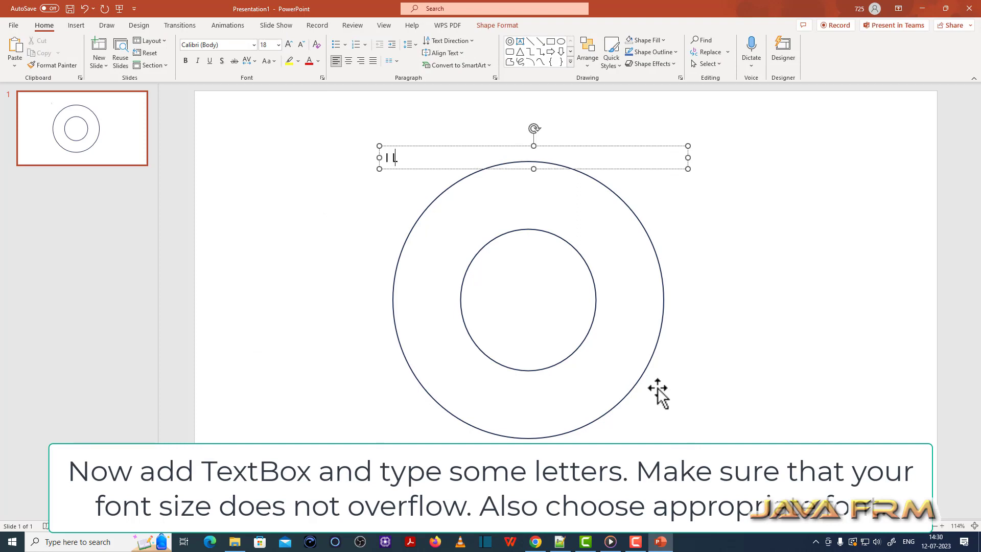
text(ove Ja)
text(va)
text(FR)
text(M Y)
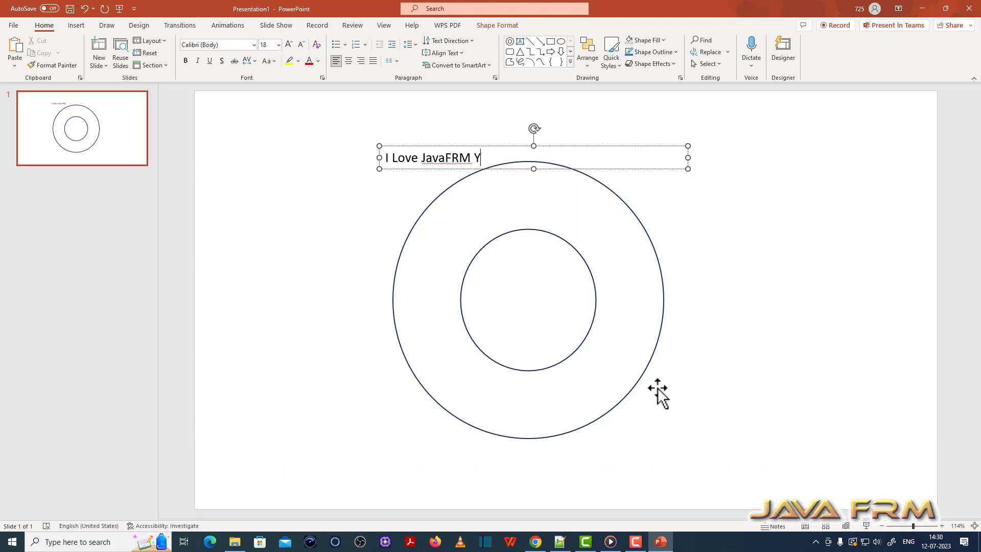
text(outube Cha)
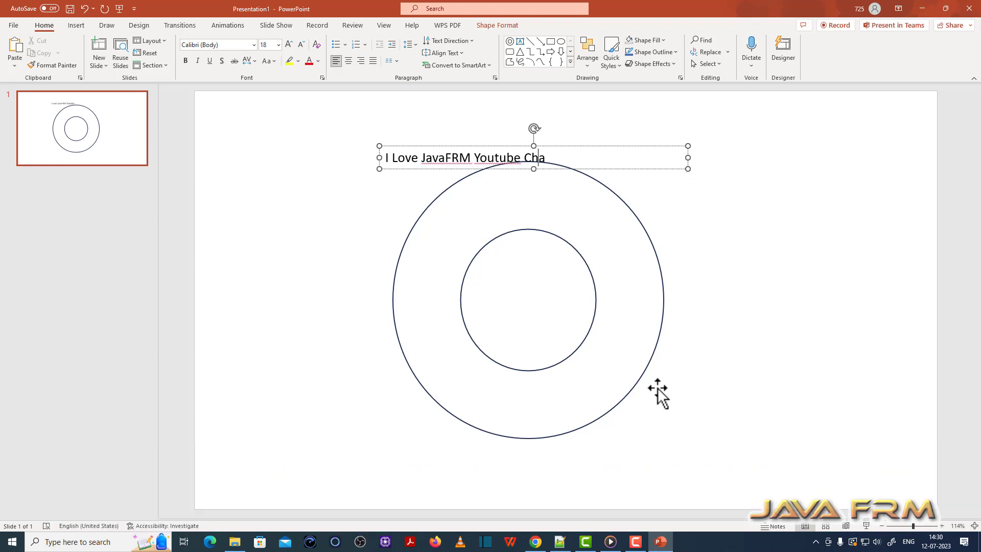
text(nnel. )
text(Welco)
text(me to Java)
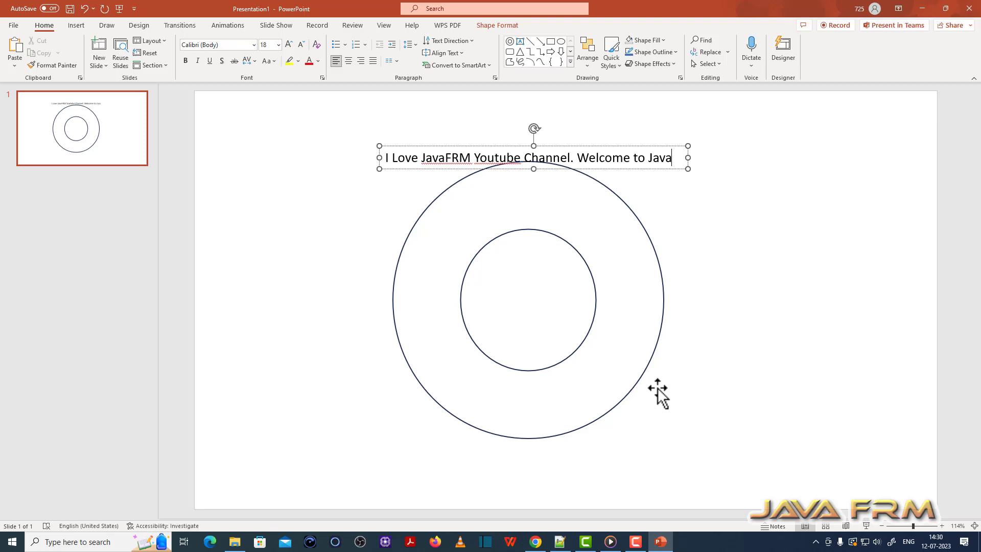
text(FRM)
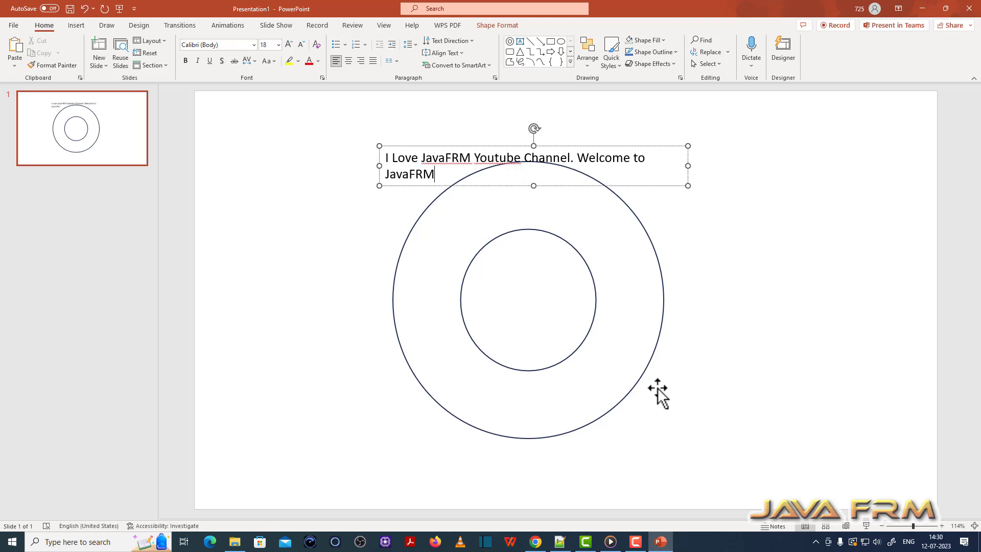
Widen the text box to fit the sentence on one line and ignore the JavaFRM spelling flag
drag(687, 169, 713, 167)
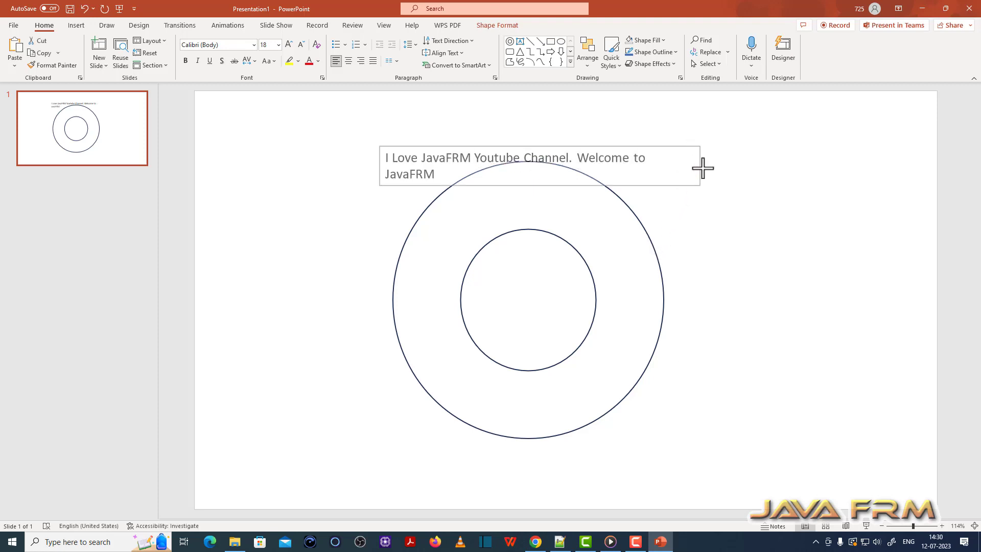
drag(418, 160, 725, 175)
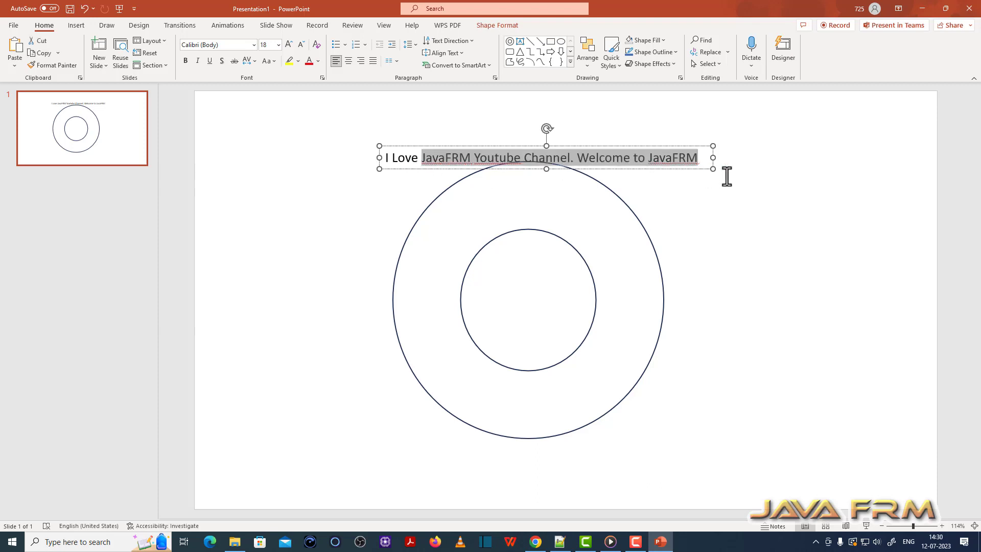
right_click(660, 155)
click(714, 221)
click(697, 160)
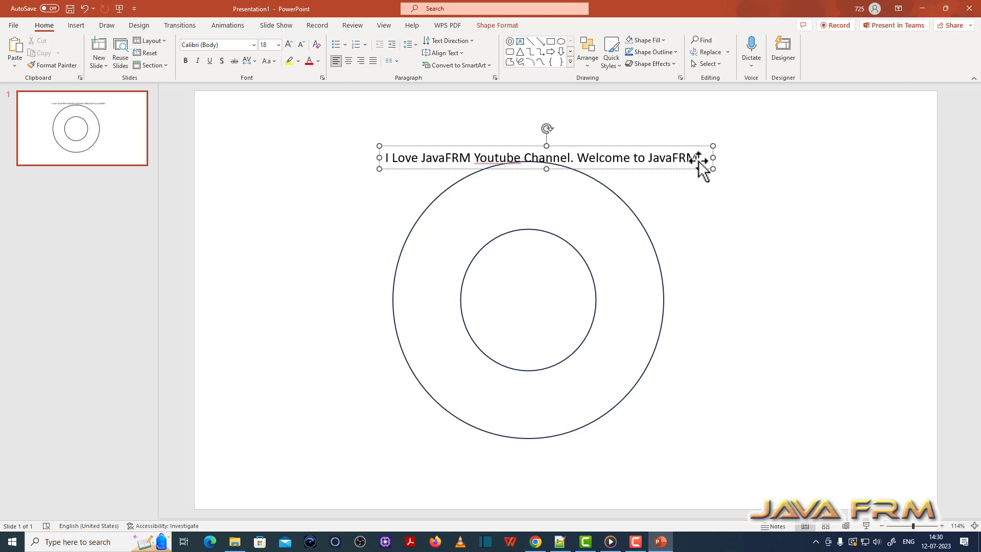
Copy the sentence and paste it on new lines until nine repeated lines fill the box
key(ctrl+a)
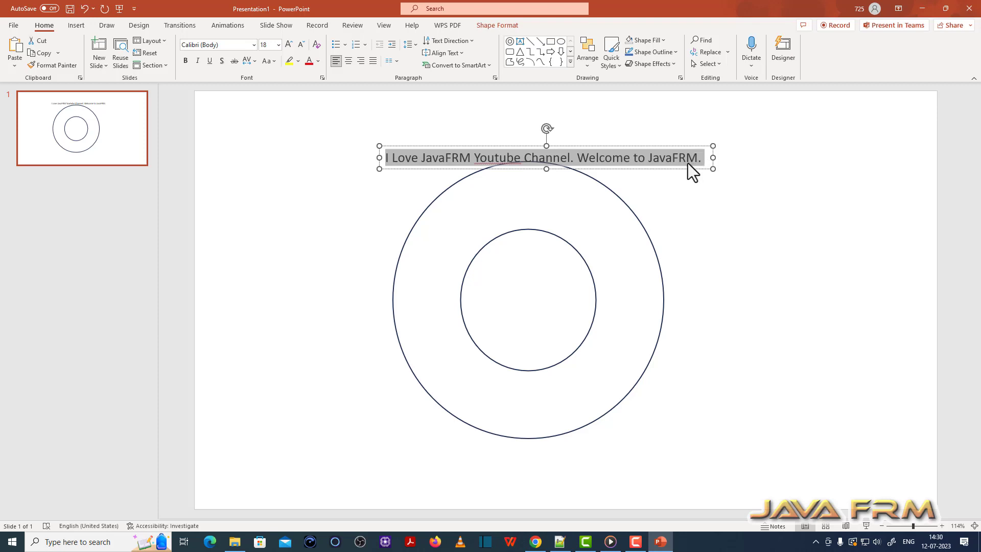
click(702, 161)
key(Return)
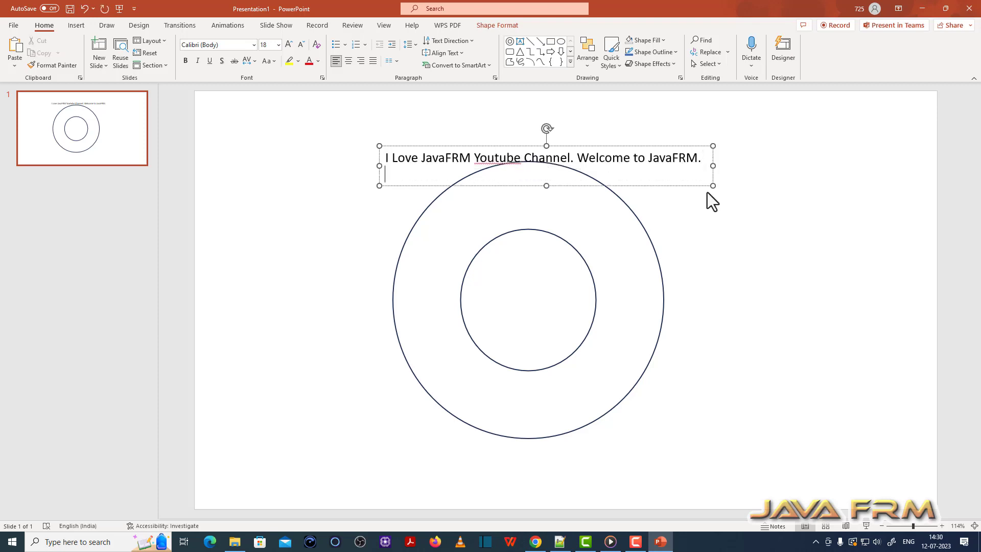
text(I Love JavaFRM Youtube Channel. Welcome to JavaFRM.)
key(ctrl+v)
key(ctrl+v)
key(ctrl+v)
key(ctrl+v)
key(ctrl+v)
key(ctrl+v)
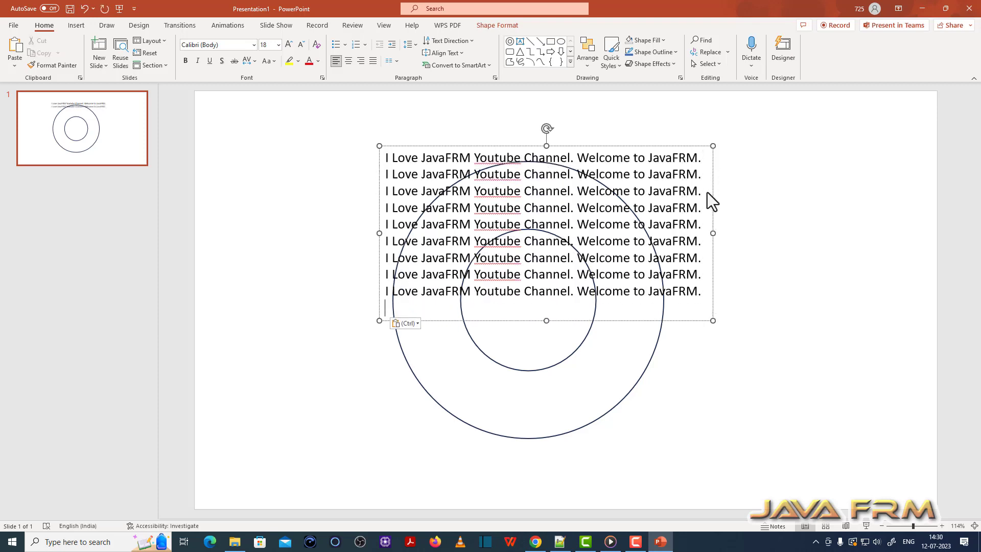
key(ctrl+v)
key(ctrl+v)
key(ctrl+v)
key(ctrl+v)
key(ctrl+v)
key(ctrl+v)
key(ctrl+v)
key(ctrl+v)
key(ctrl+v)
text(I Love JavaFRM Youtube Channel. Welcome to JavaFRM.)
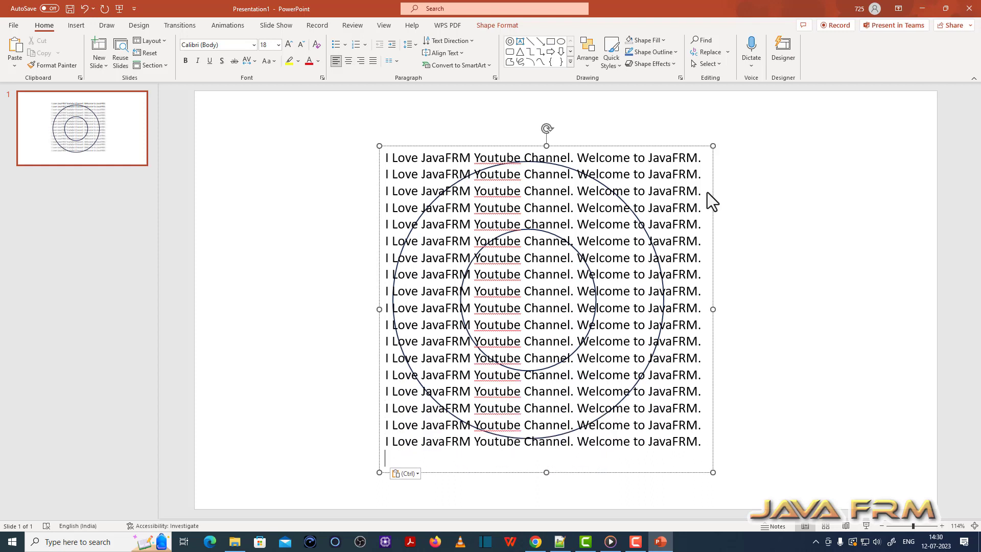
Move the block of eighteen repeated sentence lines so it fully covers the donut
click(787, 315)
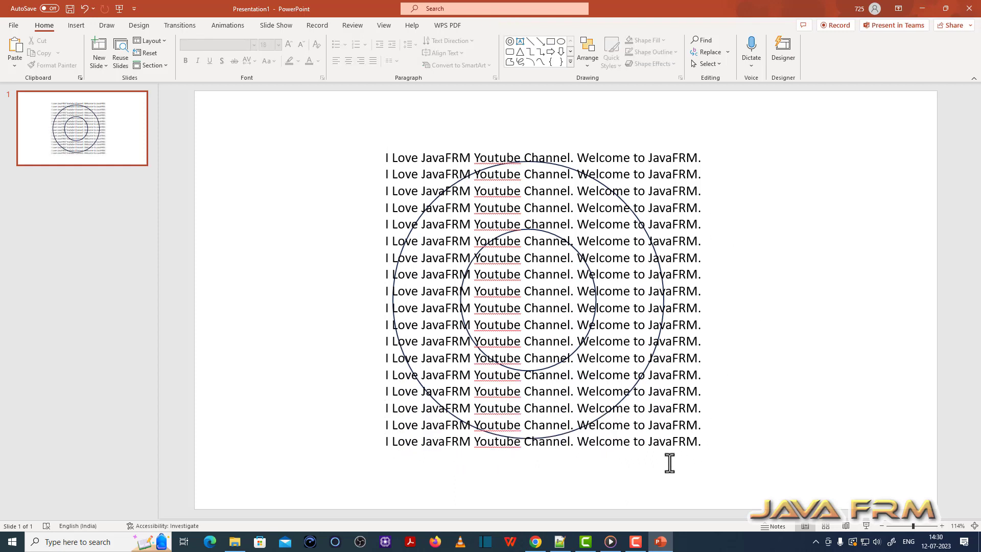
click(677, 444)
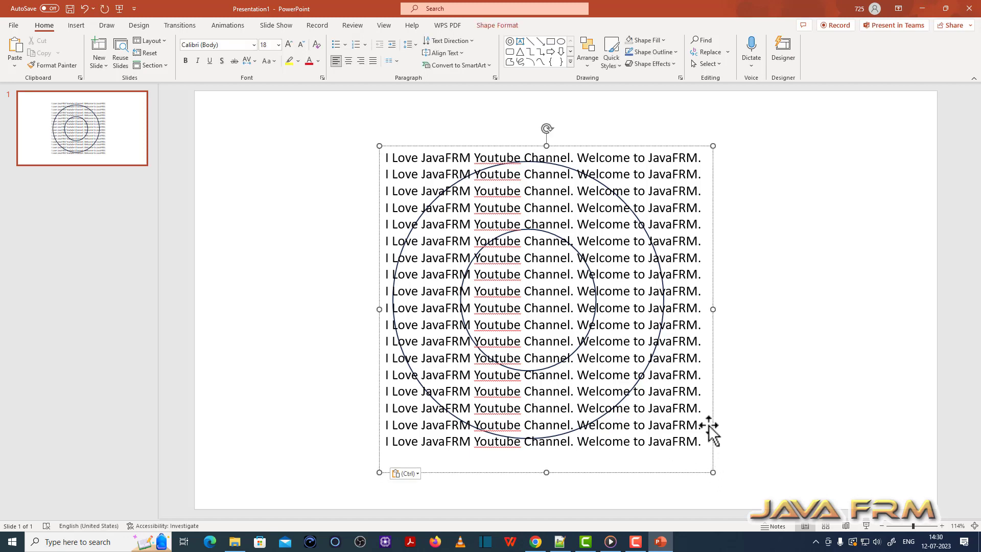
drag(712, 424, 724, 433)
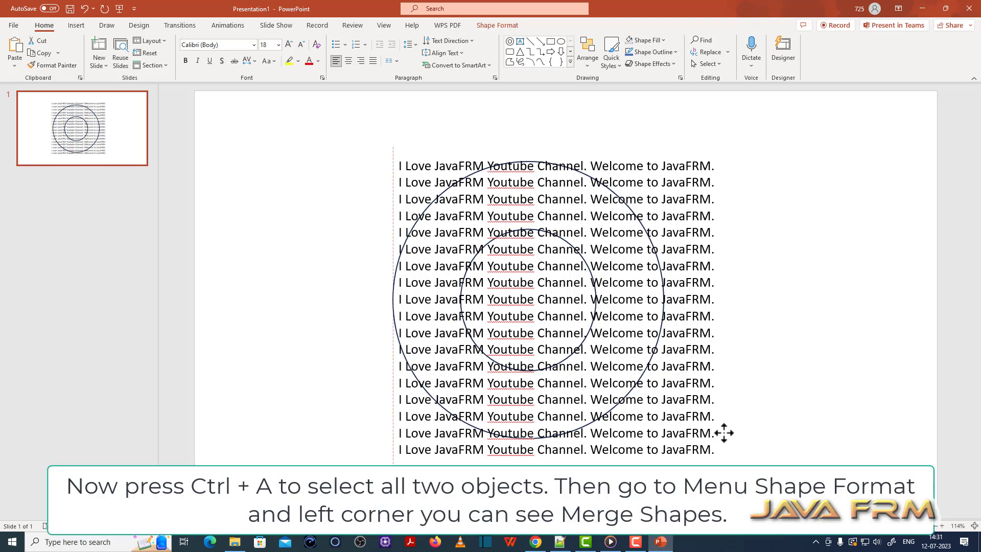
drag(724, 433, 724, 433)
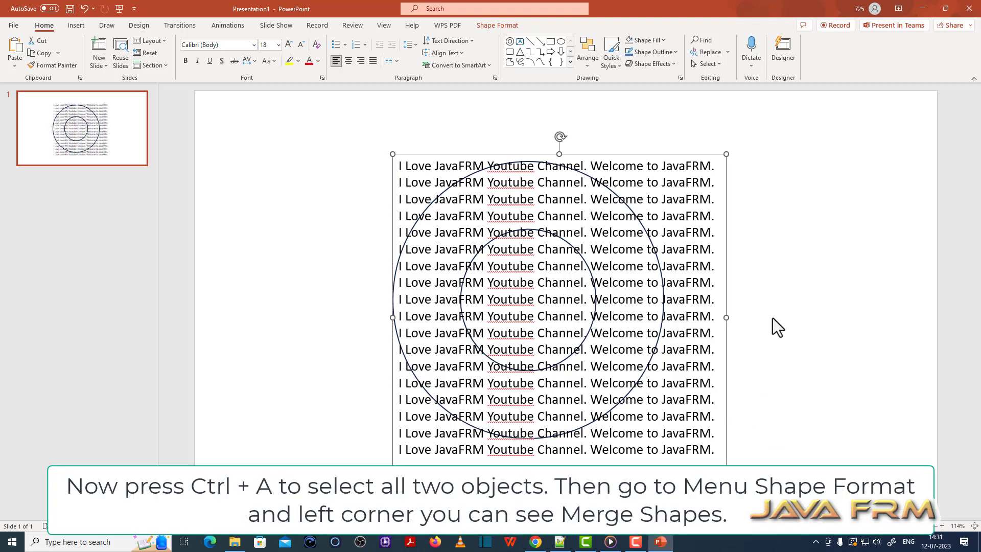
Select the text block and both circles, then intersect them with Merge Shapes into a text ring
key(ctrl+a)
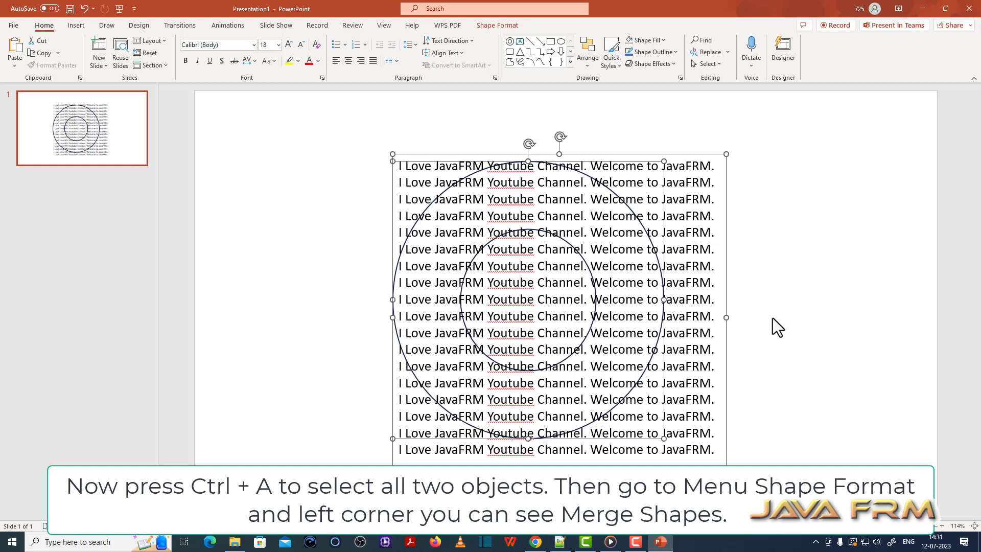
click(850, 282)
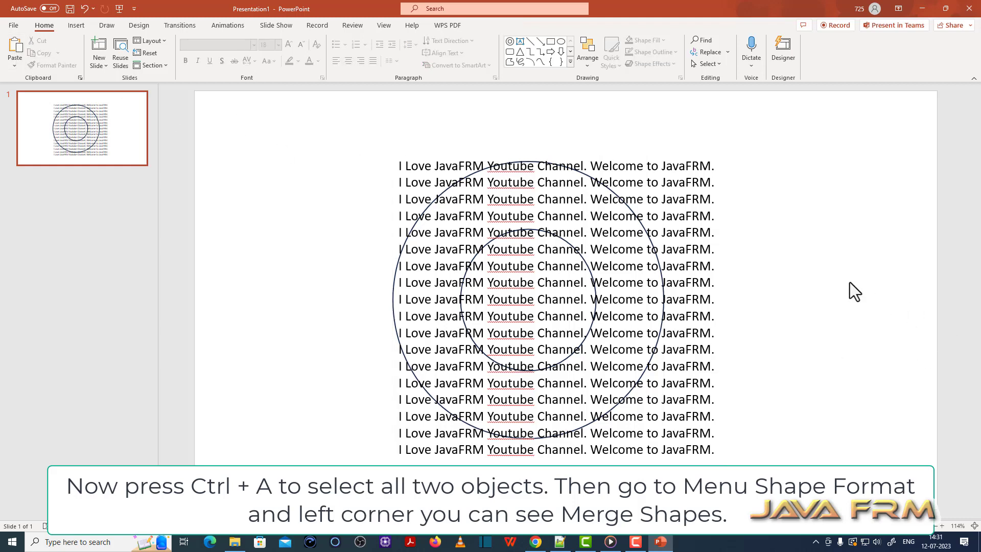
key(ctrl+a)
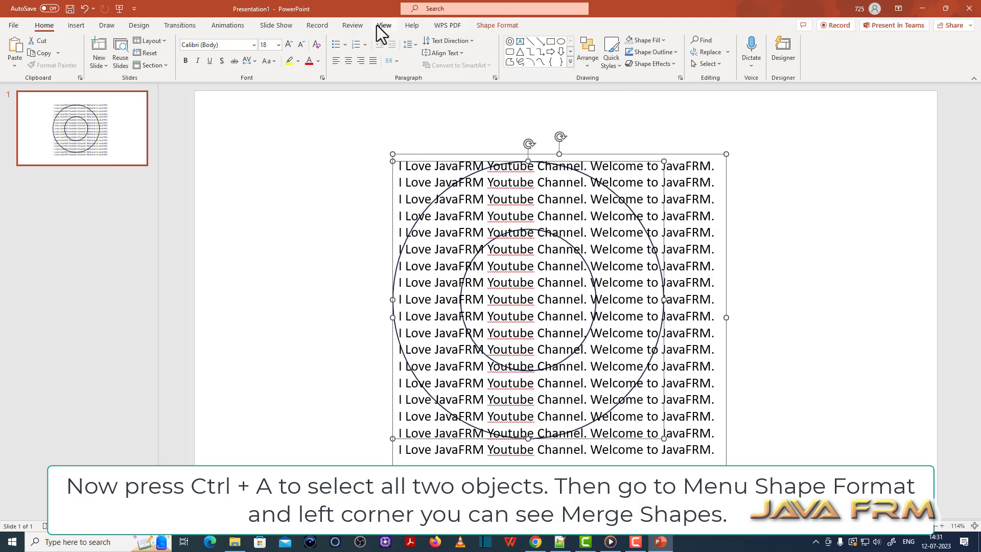
click(497, 25)
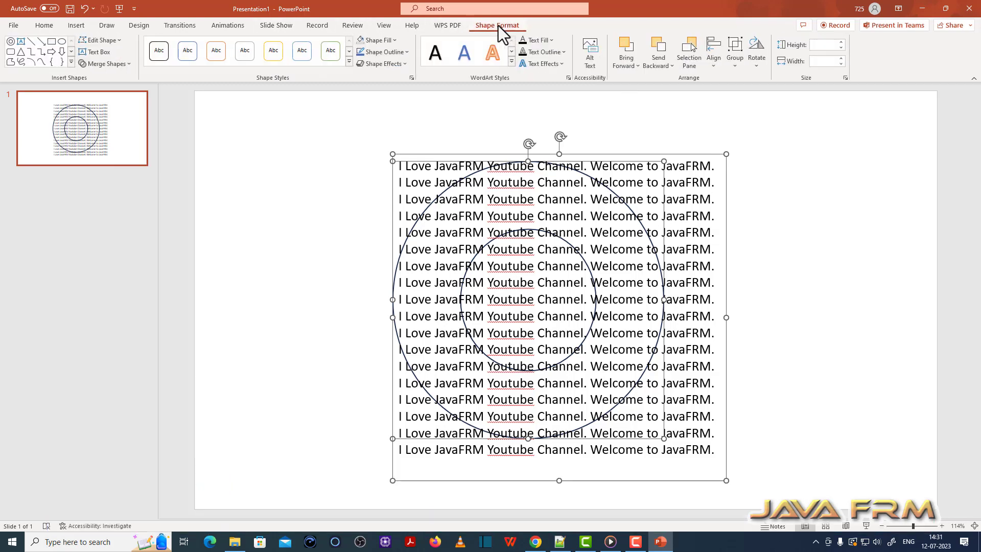
click(126, 65)
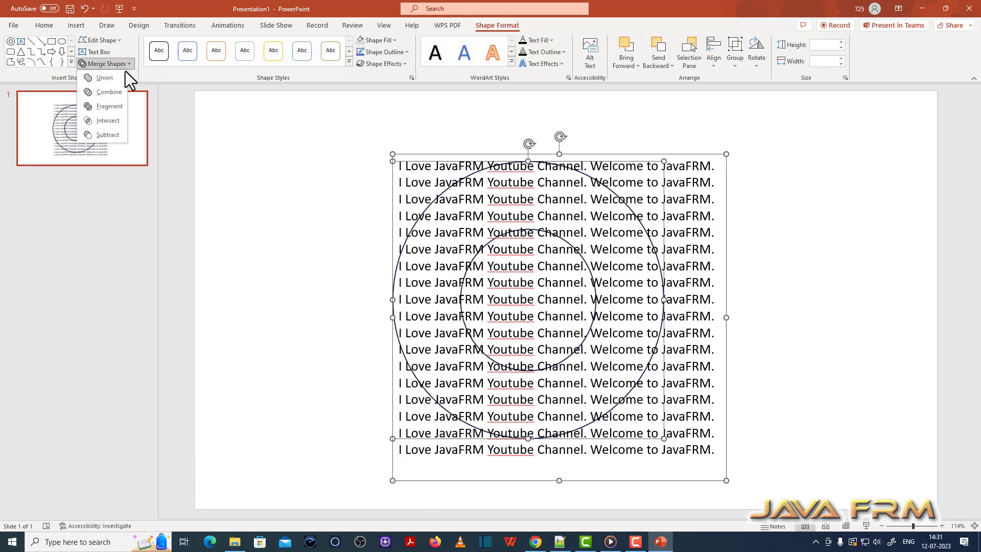
click(108, 125)
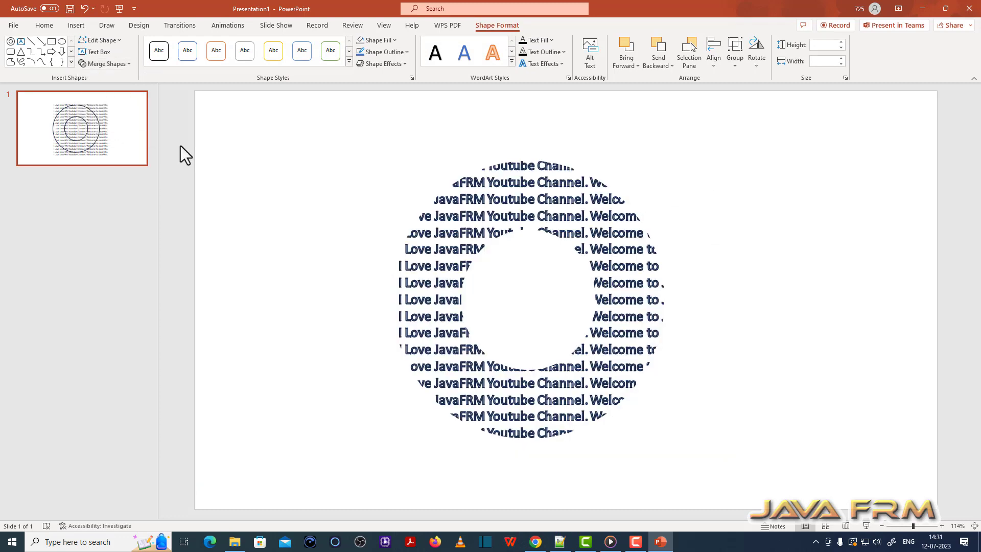
click(636, 355)
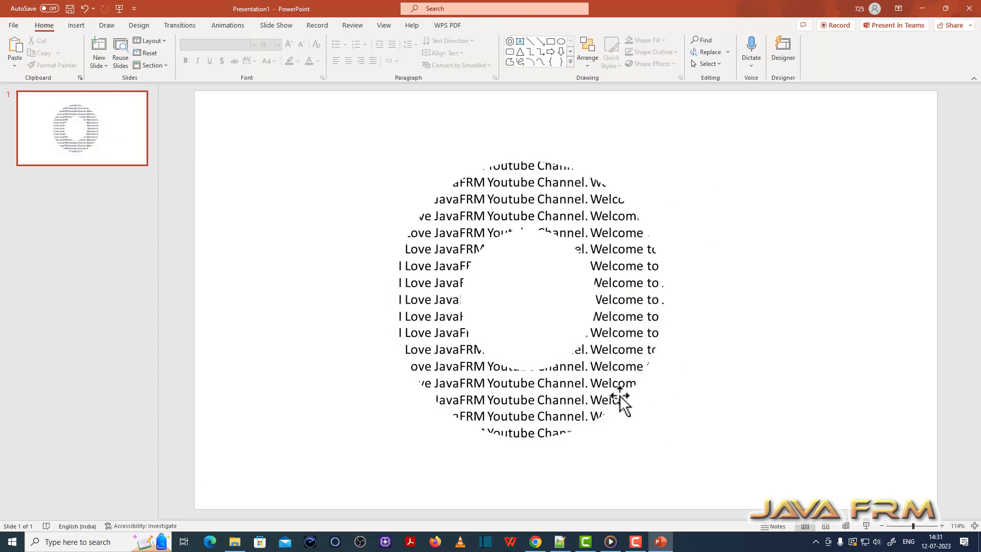
Reposition and straighten the text ring on slide 1, then add a blank second slide
drag(622, 401, 553, 388)
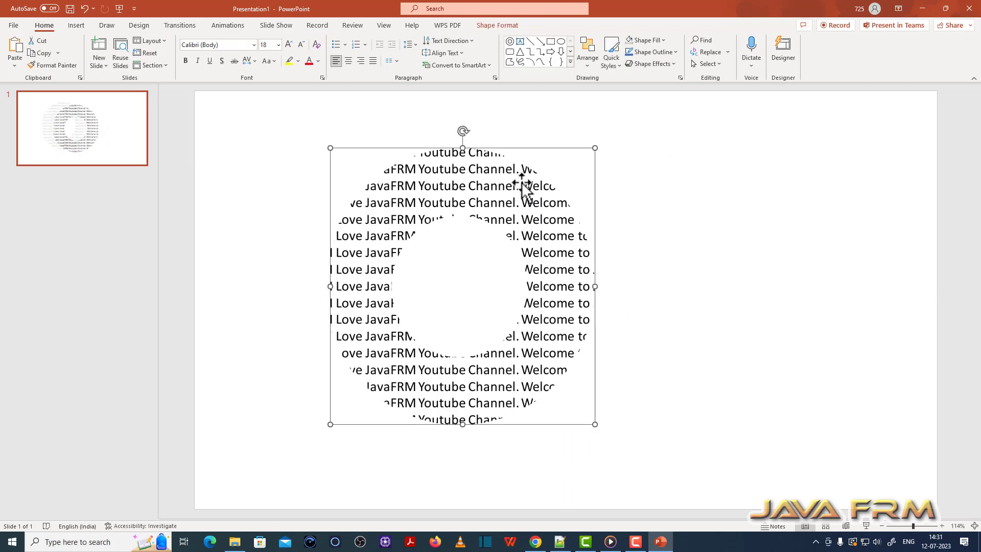
click(500, 212)
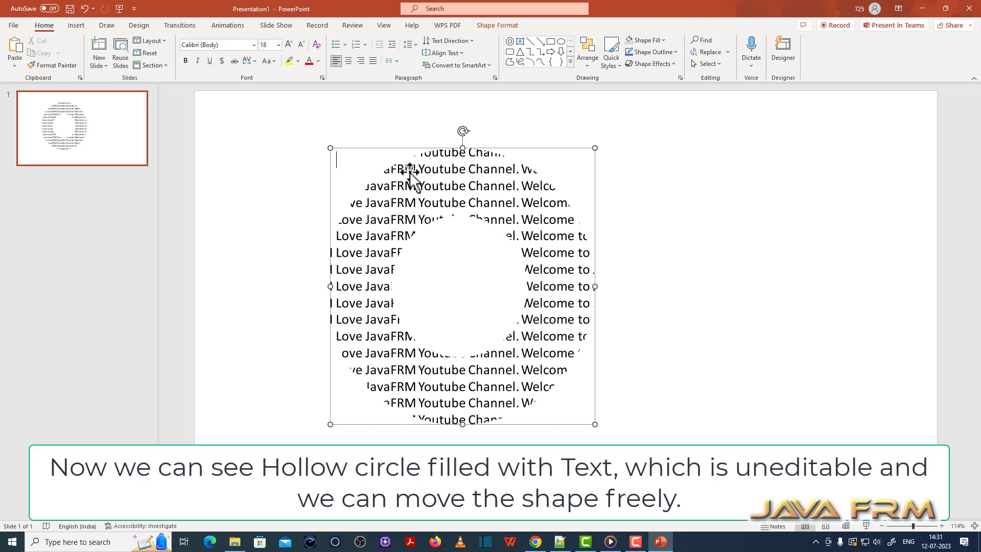
drag(391, 181, 541, 210)
right_click(550, 218)
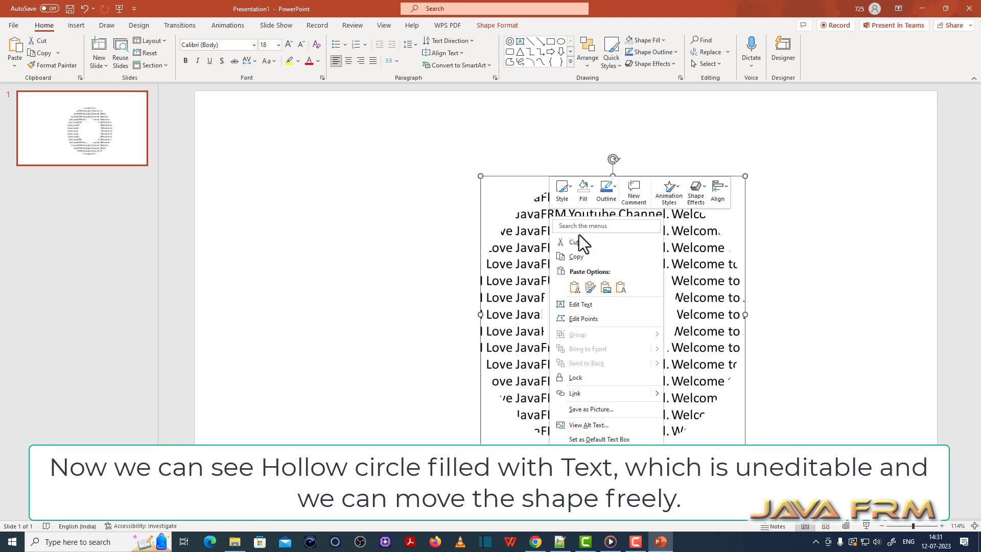
drag(521, 261, 398, 238)
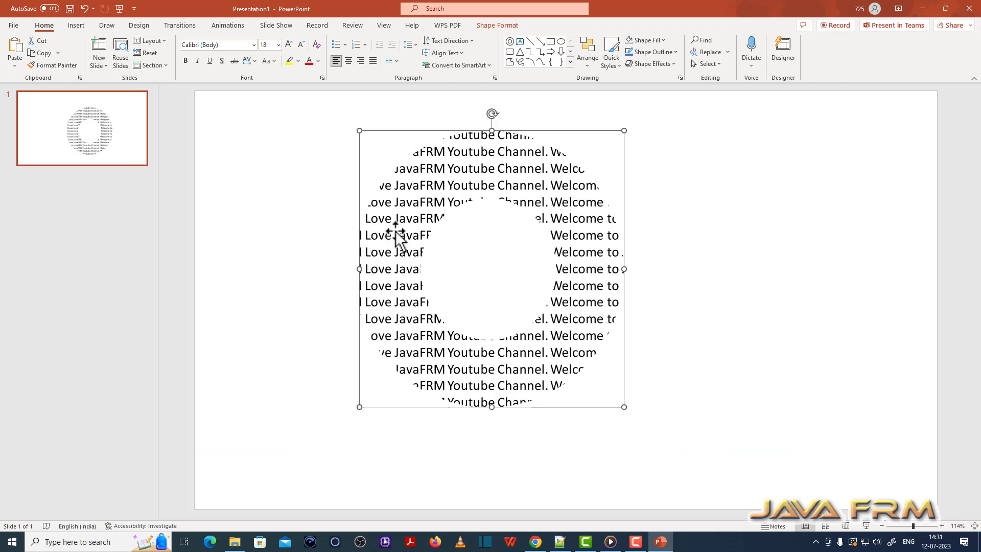
drag(492, 114, 396, 157)
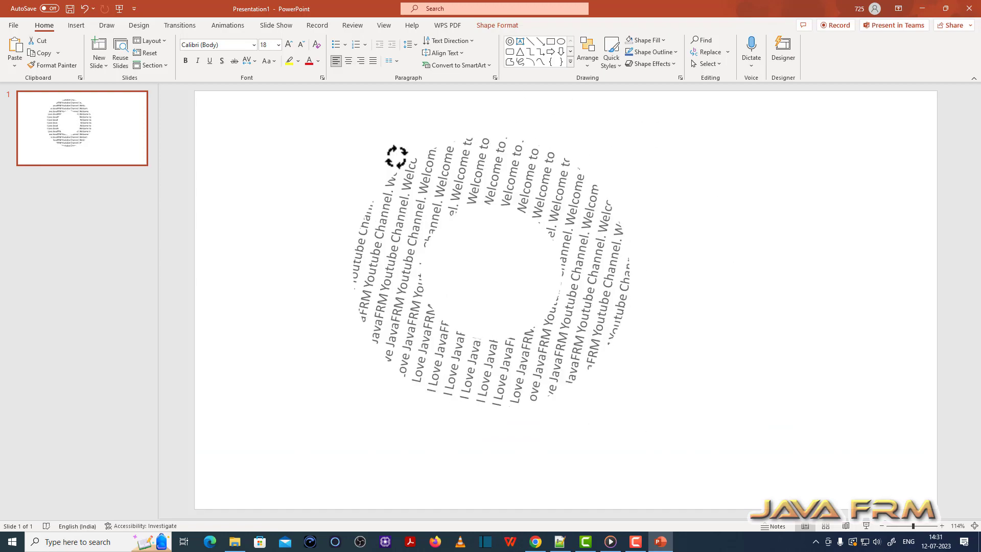
drag(396, 157, 445, 193)
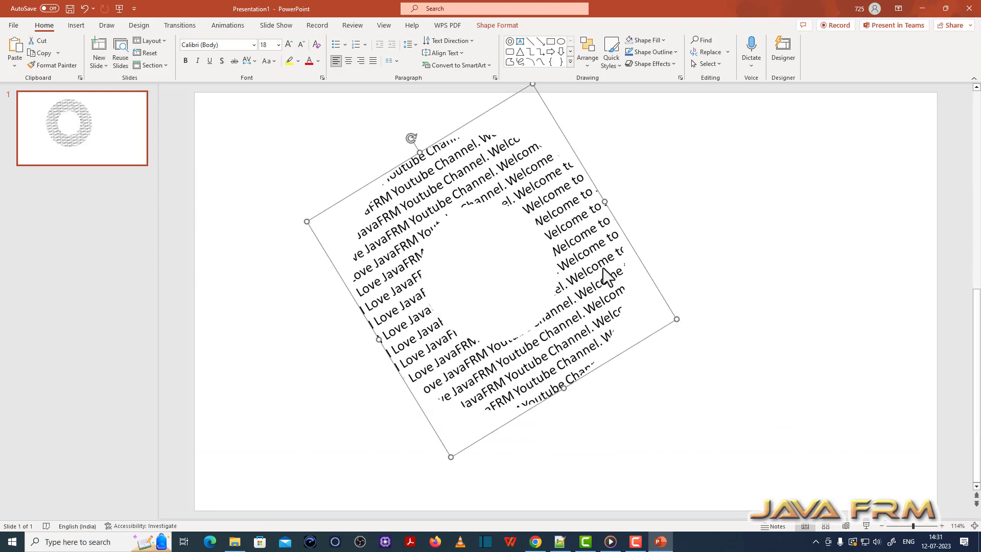
mouse_move(411, 138)
mouse_down()
mouse_move(499, 154)
mouse_move(493, 142)
mouse_up()
mouse_move(565, 302)
mouse_down()
mouse_move(516, 292)
mouse_move(527, 292)
mouse_up()
right_click(66, 208)
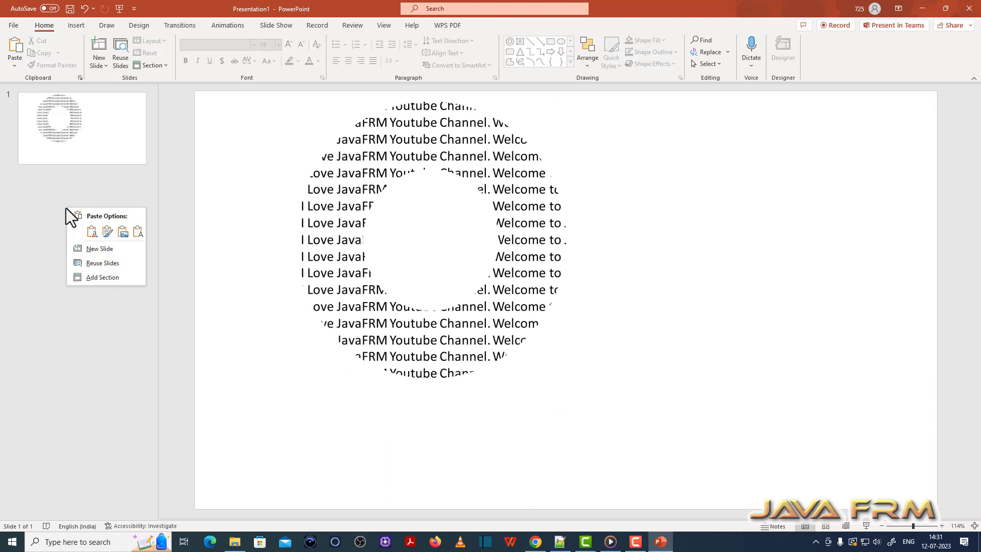
click(96, 252)
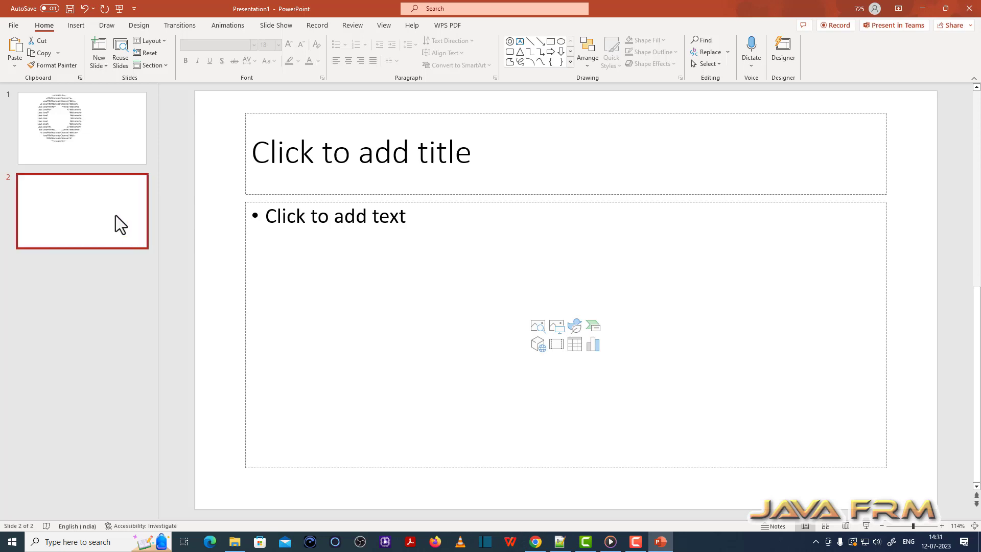
Enlarge the cube to about 12.66 × 13.89 cm and set it to No Fill
click(535, 266)
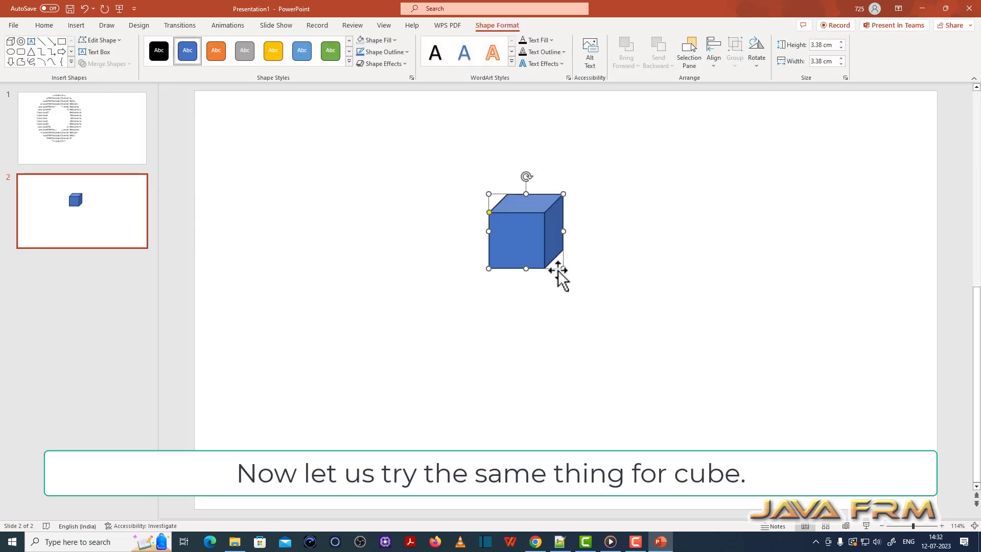
mouse_move(562, 267)
mouse_down()
mouse_move(634, 415)
mouse_move(793, 471)
mouse_up()
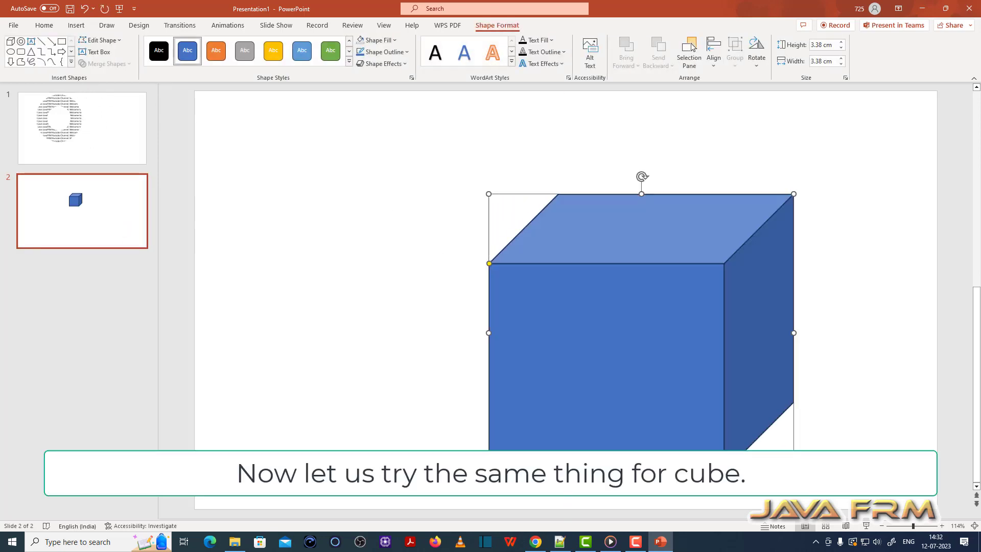
mouse_move(652, 416)
mouse_down()
mouse_move(504, 386)
mouse_move(546, 369)
mouse_up()
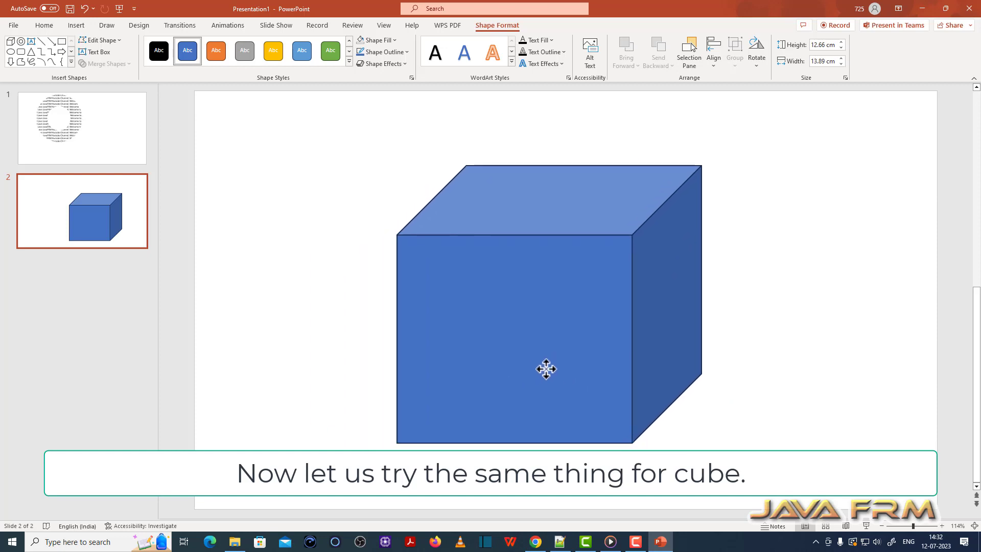
click(291, 178)
right_click(497, 305)
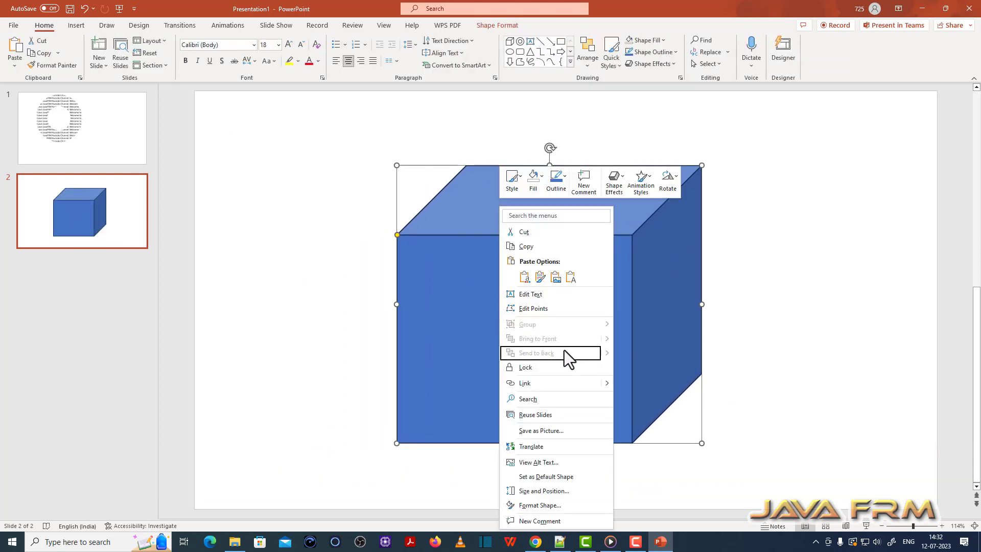
click(540, 183)
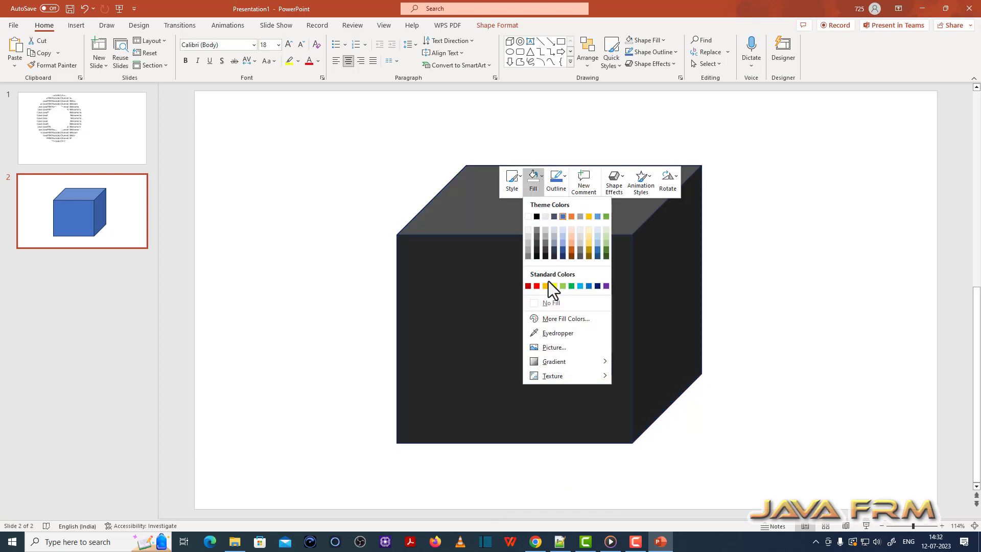
click(553, 302)
click(581, 311)
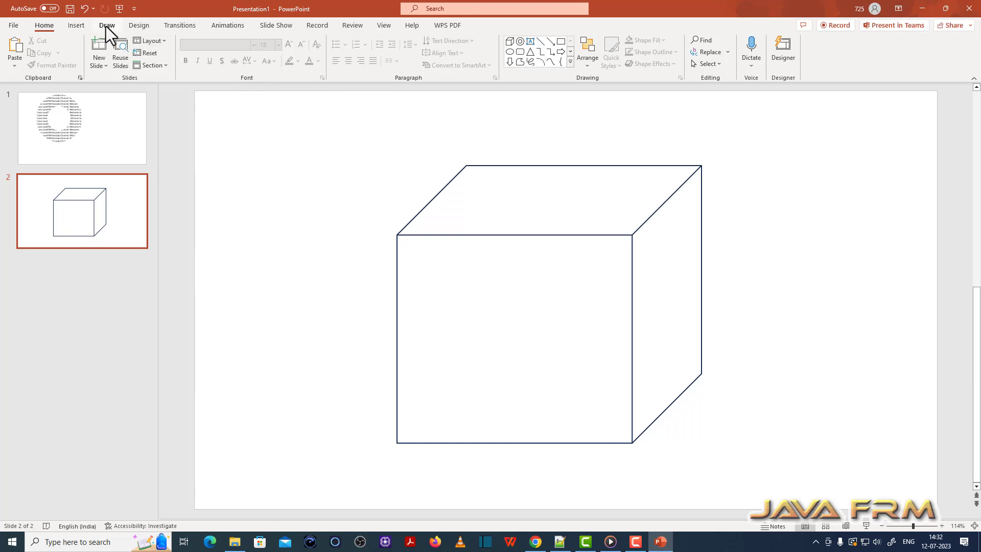
Draw a text box over the cube and paste the JavaFRM welcome sentence in repeatedly
click(78, 27)
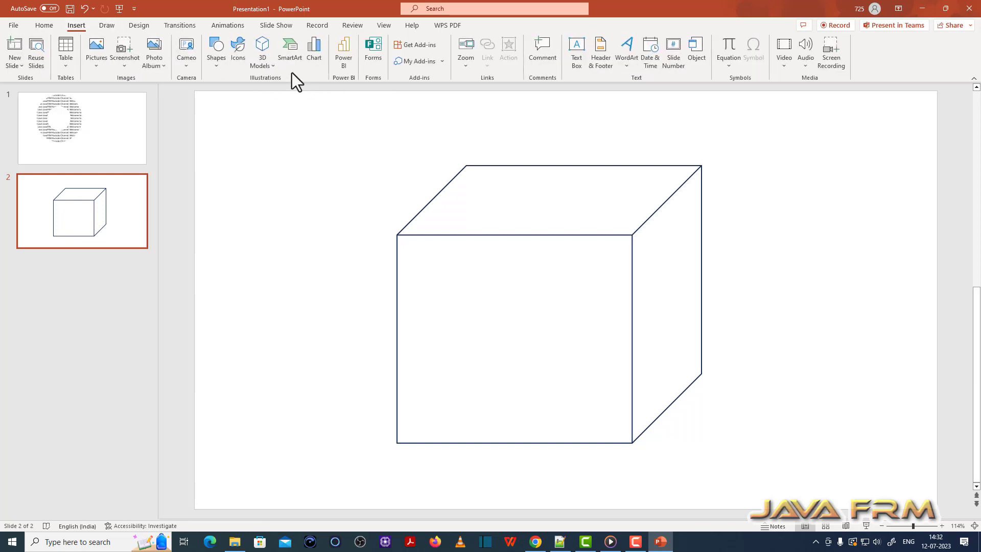
click(216, 66)
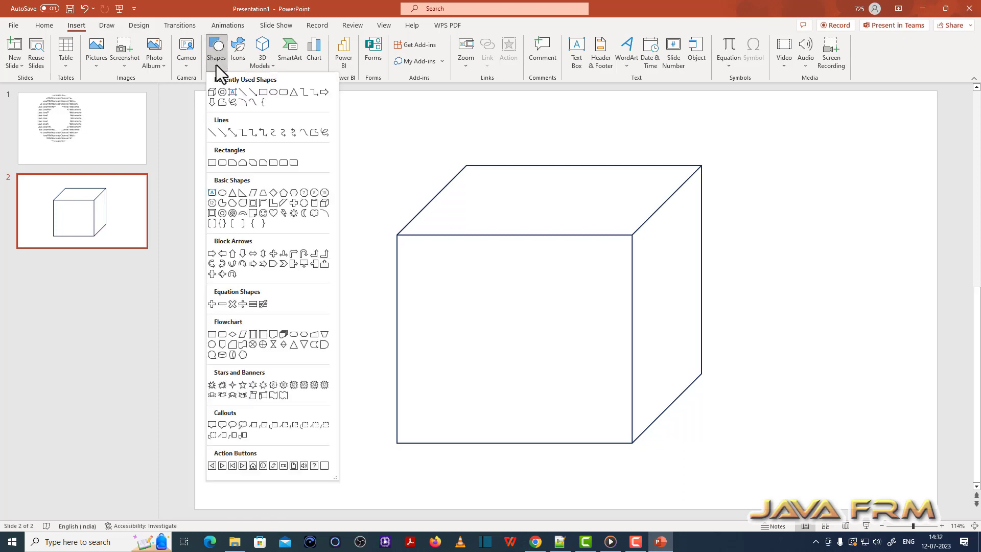
click(232, 92)
mouse_move(377, 145)
mouse_down()
mouse_move(650, 471)
mouse_move(777, 468)
mouse_up()
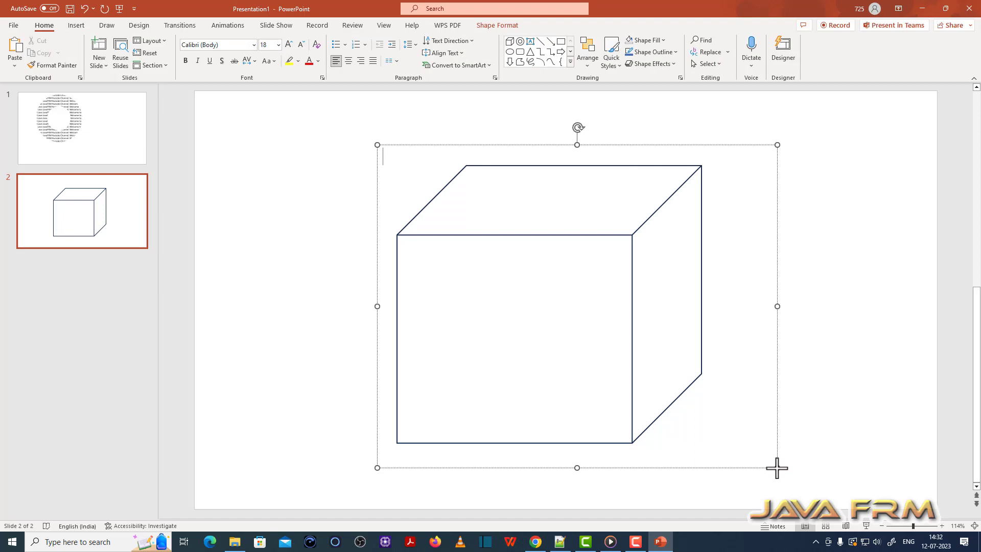
text(I Love JavaFRM Youtube Channel. Welcome to JavaFRM.)
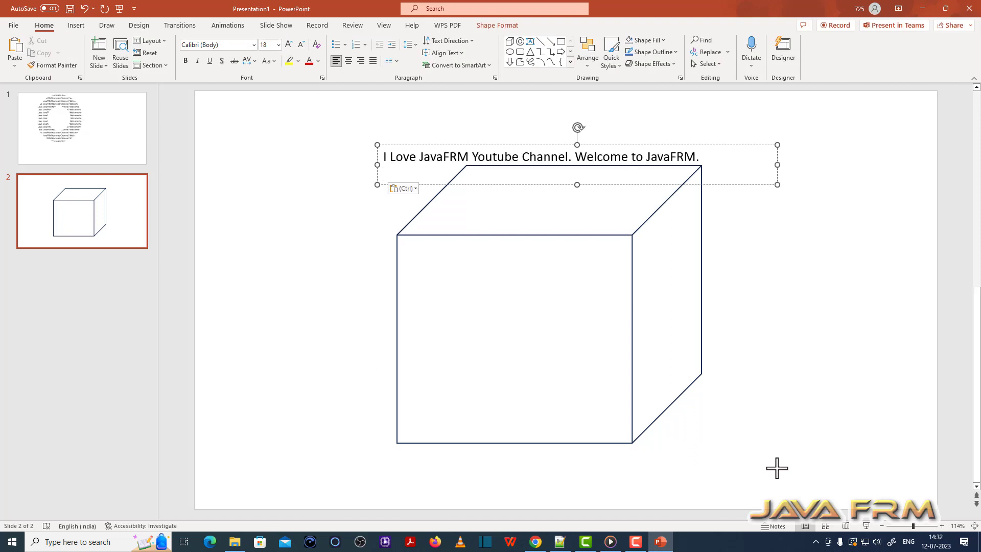
key(ctrl+v)
key(ctrl+v)
key(ctrl+v)
key(ctrl+v)
key(ctrl+v)
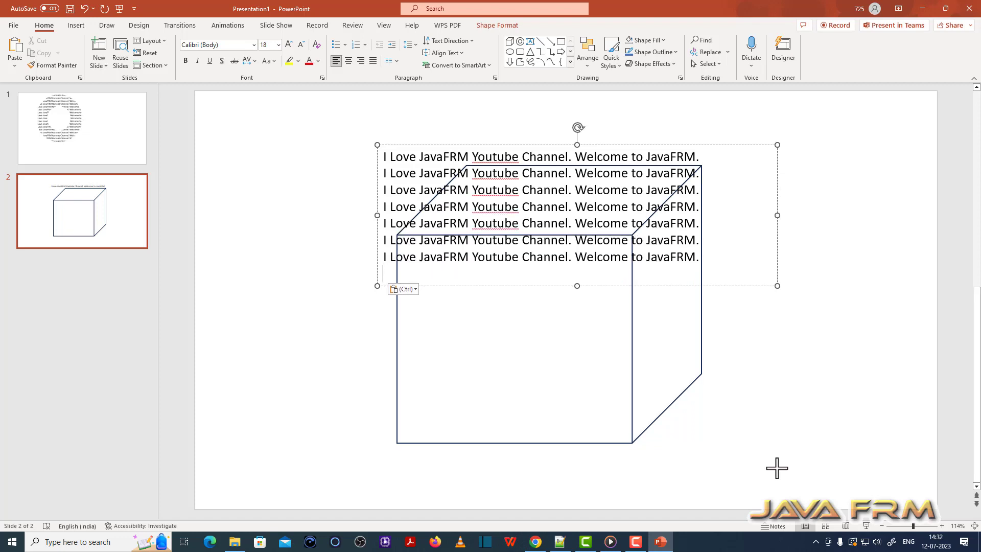
key(ctrl+v)
key(ctrl+v)
key(ctrl+v)
key(ctrl+v)
key(ctrl+v)
key(ctrl+v)
key(ctrl+v)
key(ctrl+v)
key(ctrl+v)
text(I Love JavaFRM Youtube Channel. Welcome to JavaFRM.)
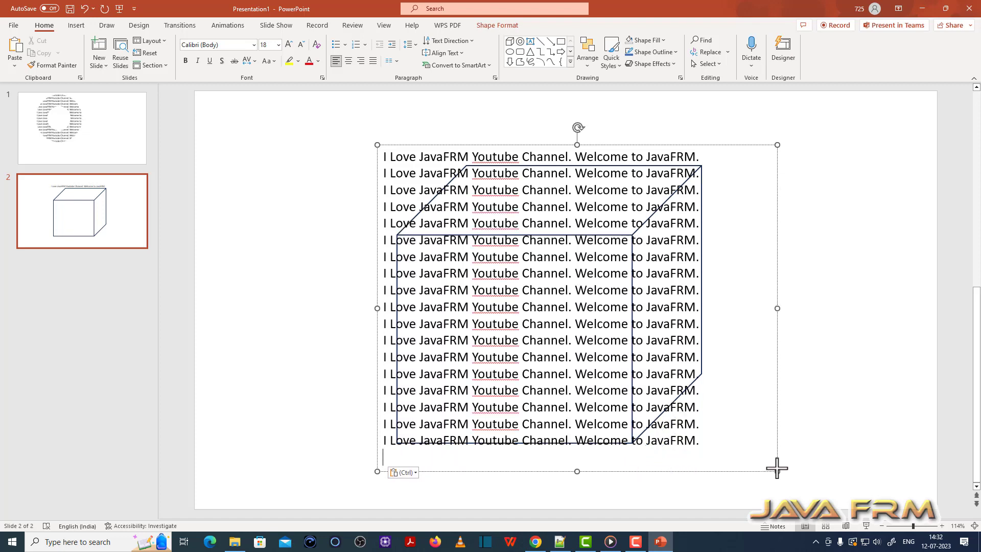
text(I Love JavaFRM Youtube Channel. Welcome to JavaFRM.)
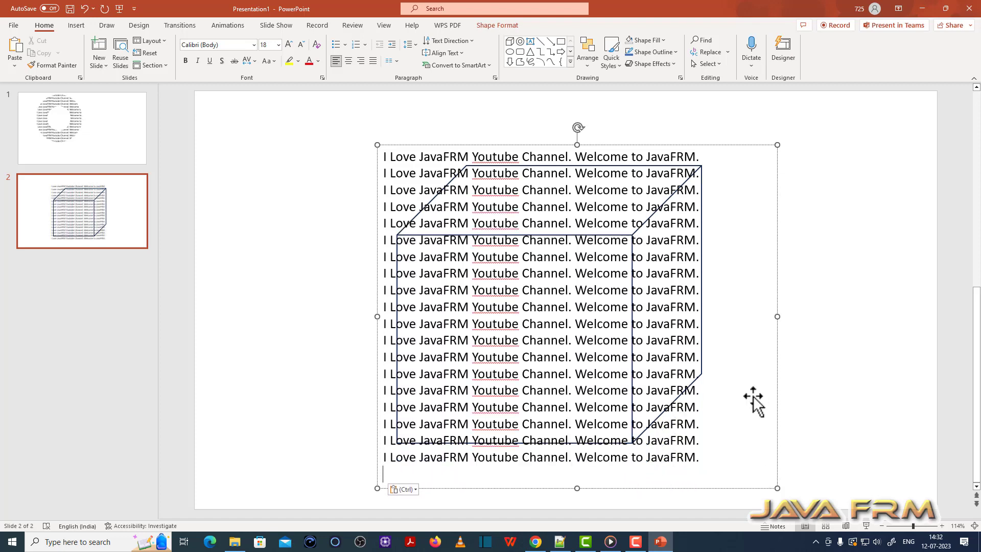
Narrow the text box to the sentence width and lay it over the cube
drag(777, 317, 717, 317)
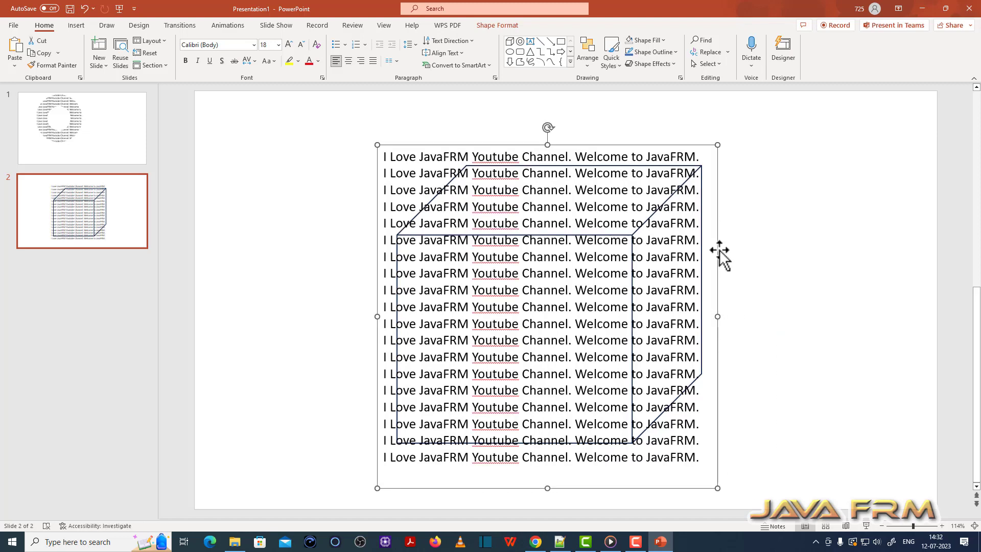
mouse_move(718, 252)
mouse_down()
mouse_move(730, 251)
mouse_move(734, 273)
mouse_up()
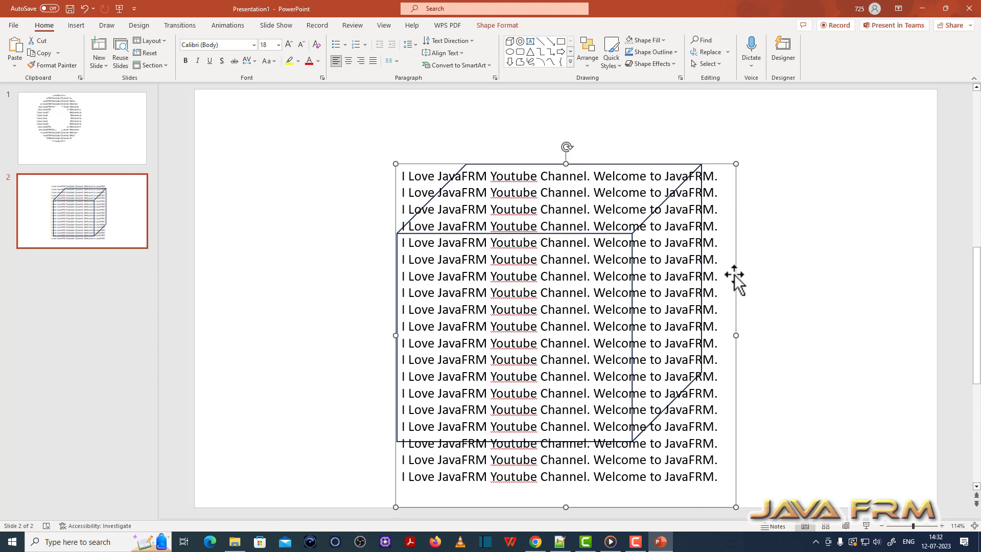
click(806, 271)
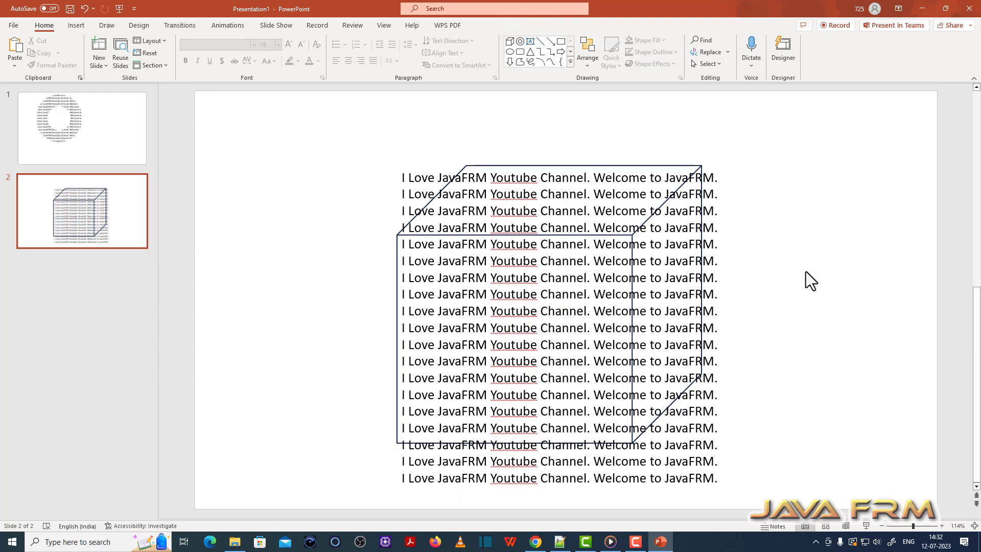
Nudge the sentence text box so it lines up with the cube
click(713, 343)
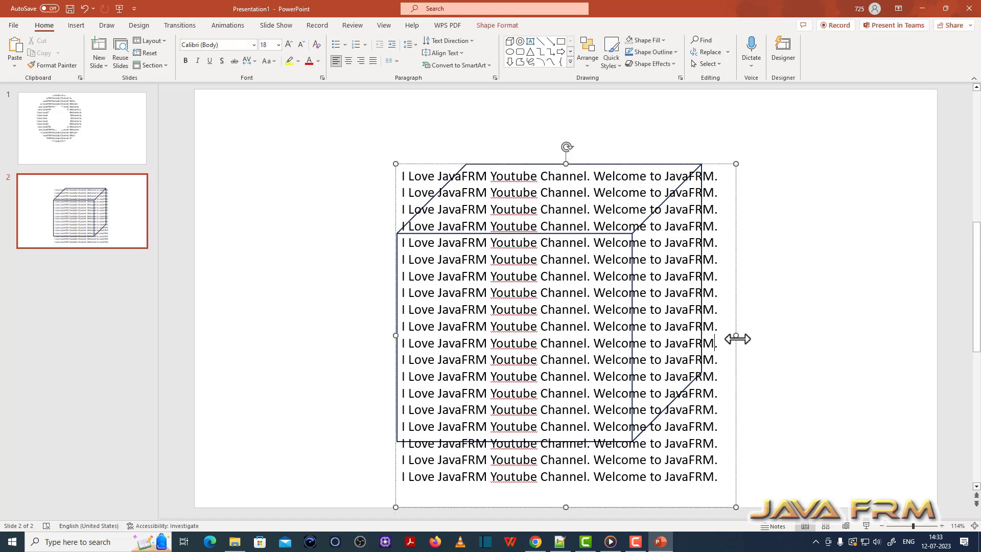
drag(735, 347, 732, 337)
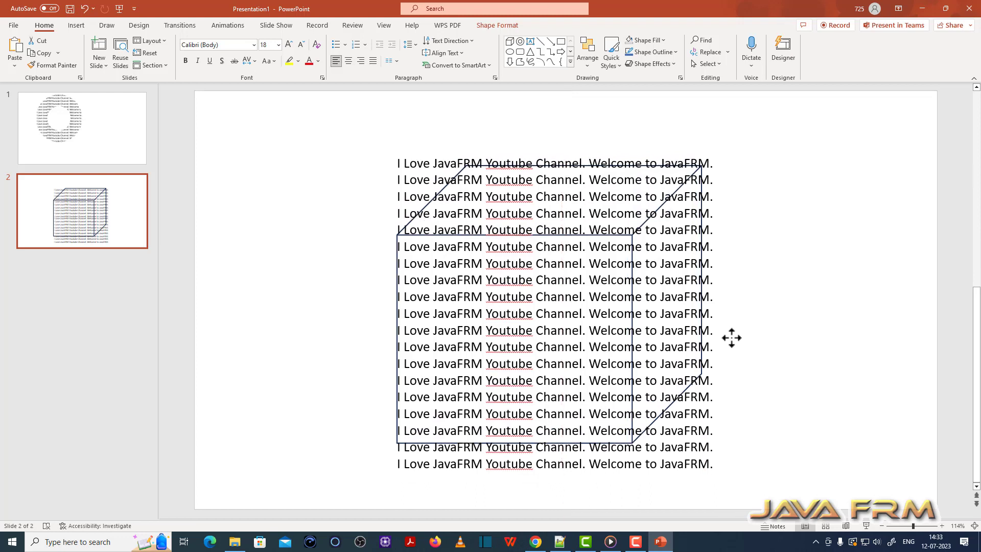
click(772, 334)
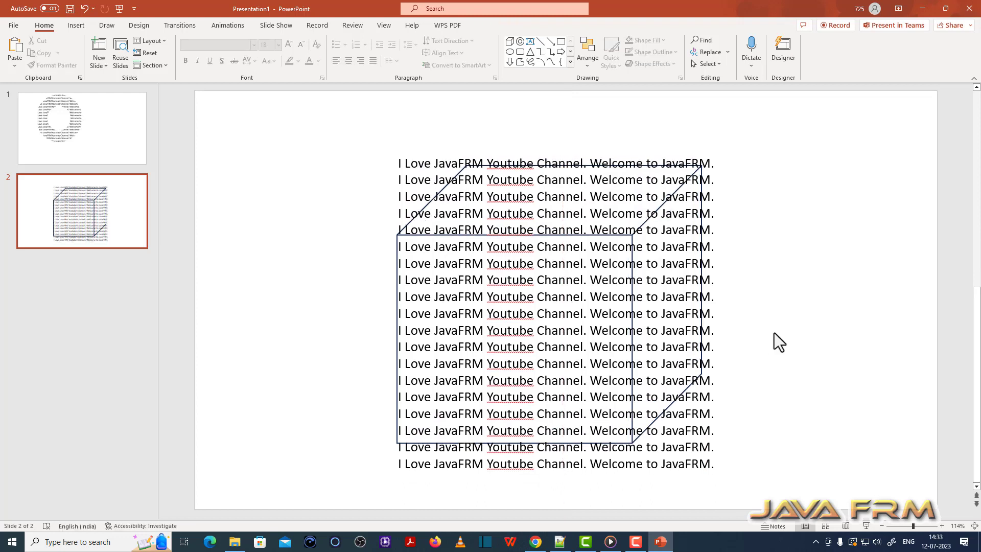
Select the text box and cube together and merge them with Intersect
key(ctrl+a)
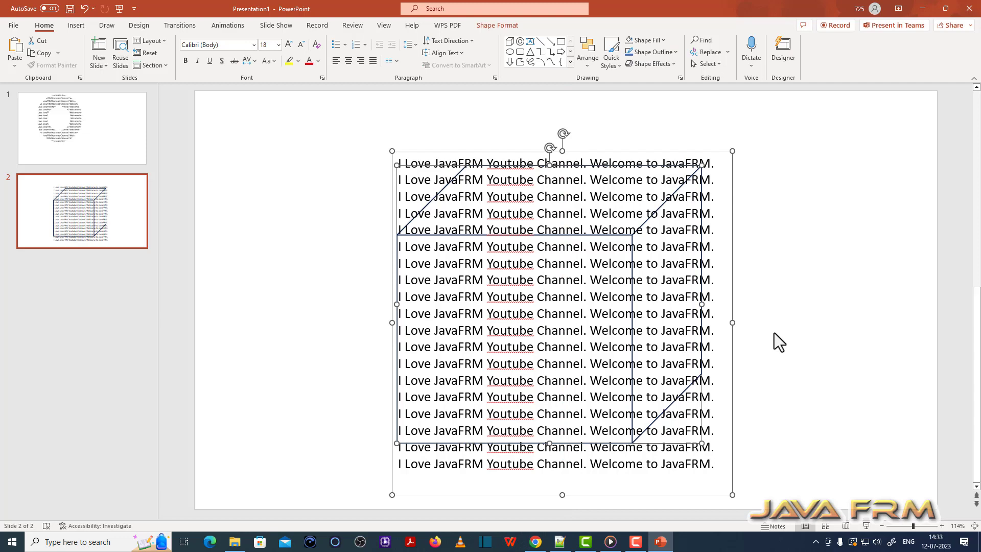
click(483, 27)
click(121, 65)
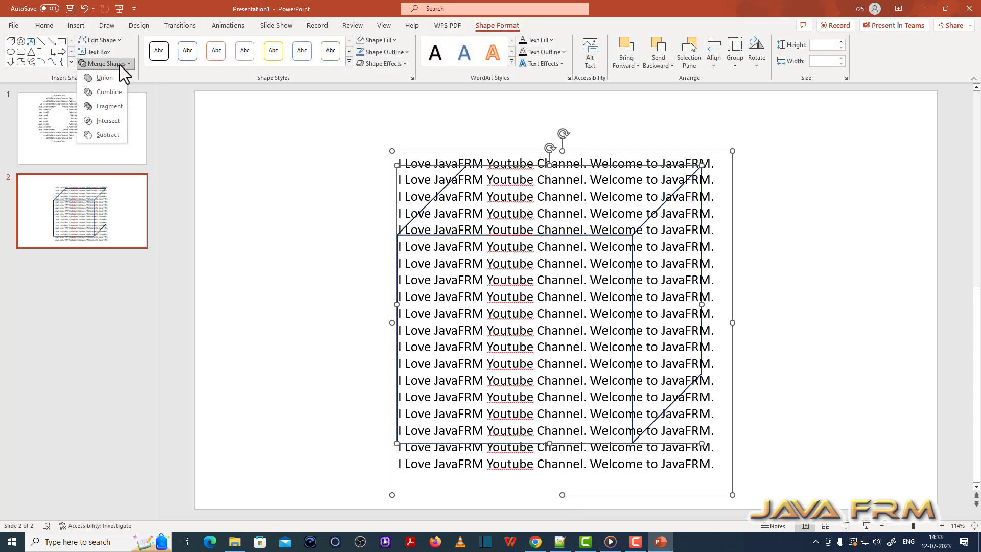
click(109, 120)
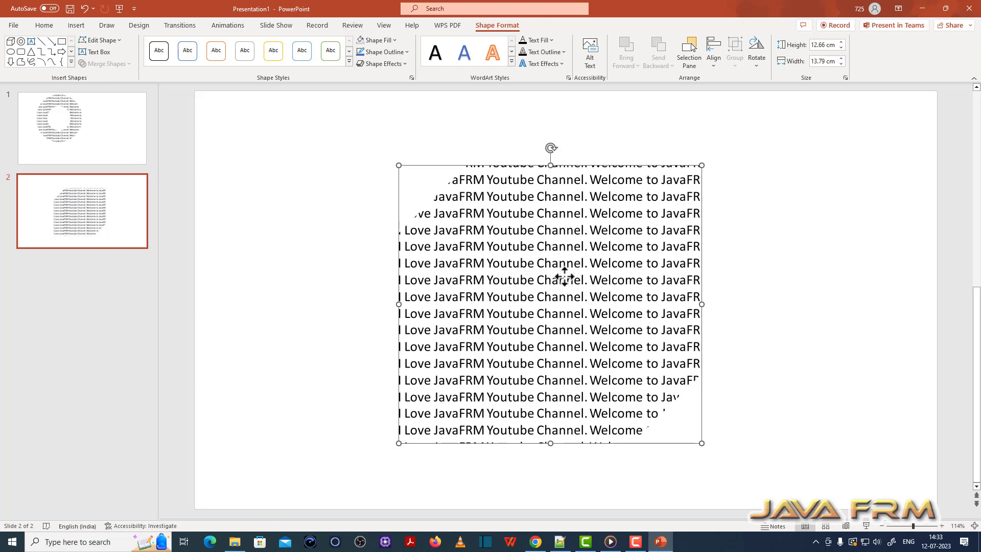
Move the cube-shaped text up and to the left
click(565, 188)
click(553, 176)
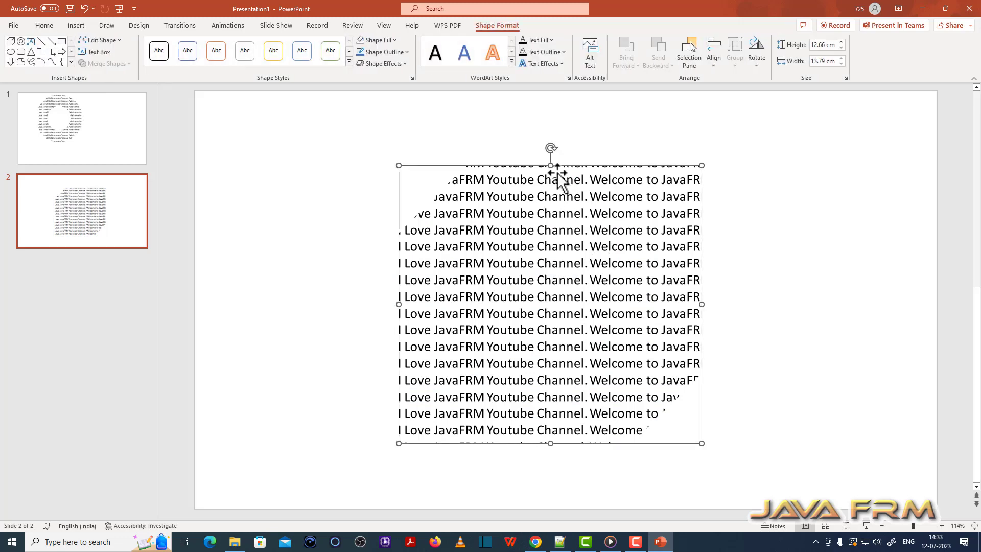
drag(554, 175, 570, 166)
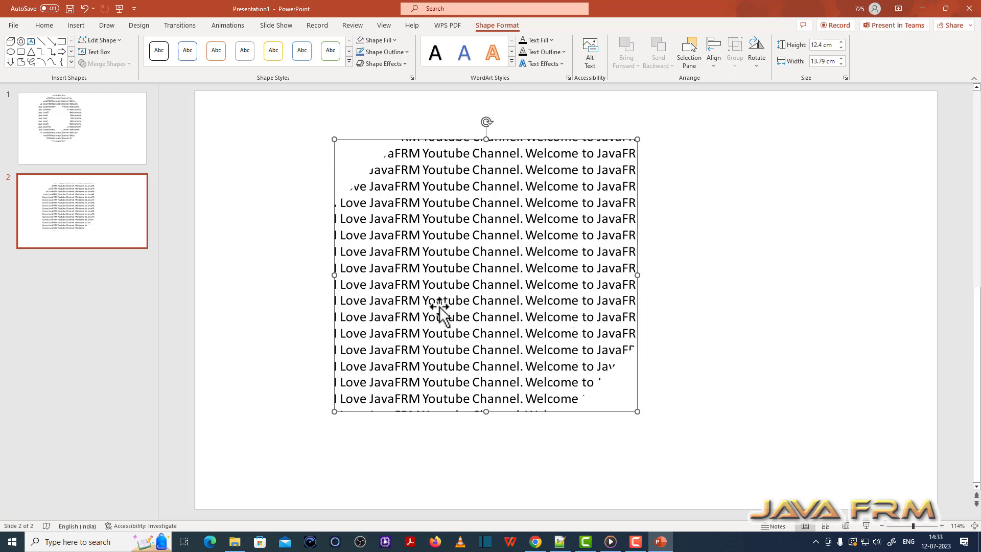
Give the cube-shaped text's letters a solid outline
right_click(471, 316)
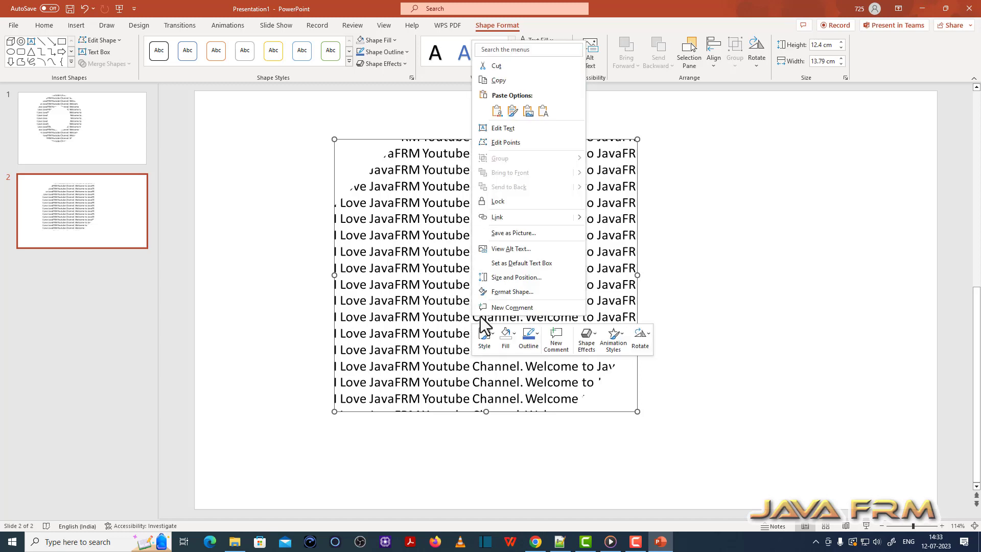
click(534, 339)
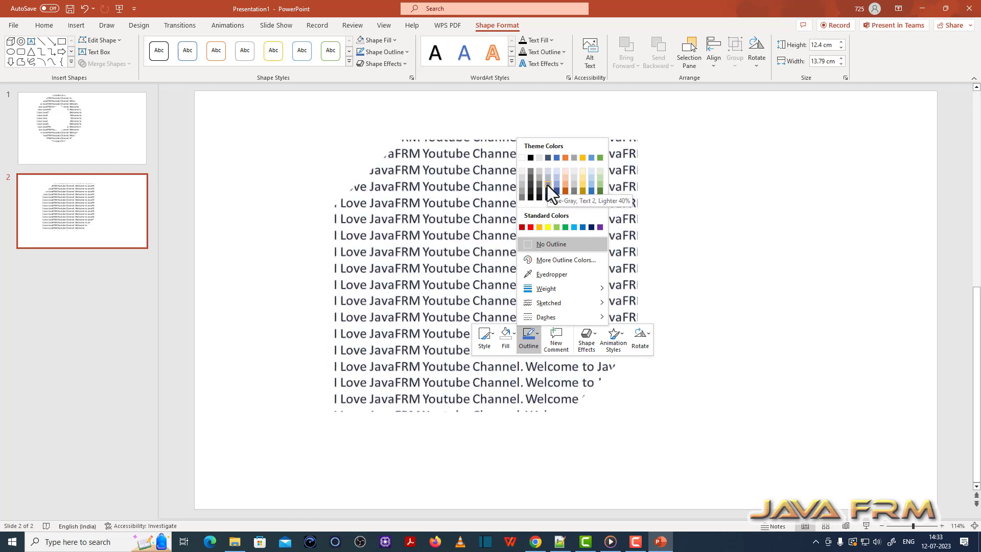
mouse_move(563, 316)
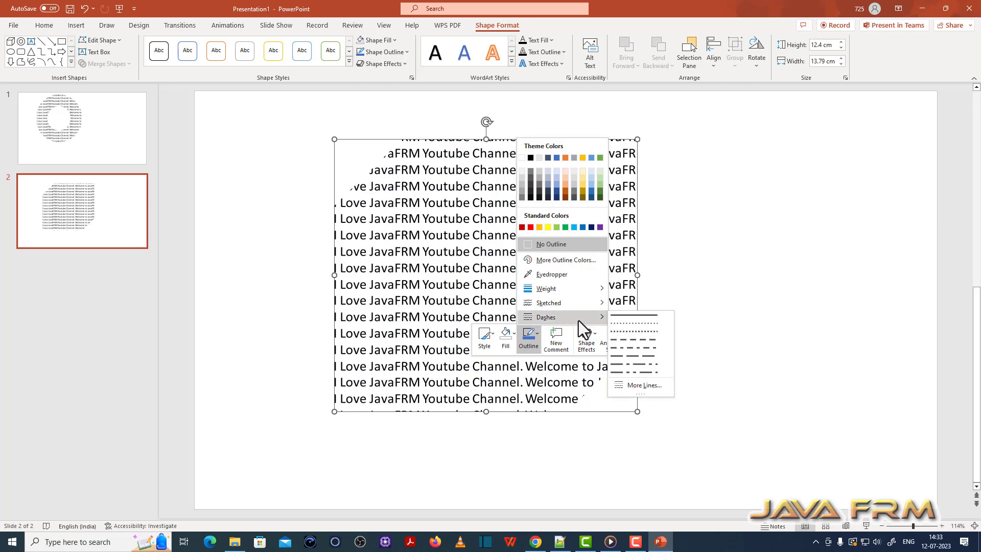
click(620, 316)
click(738, 344)
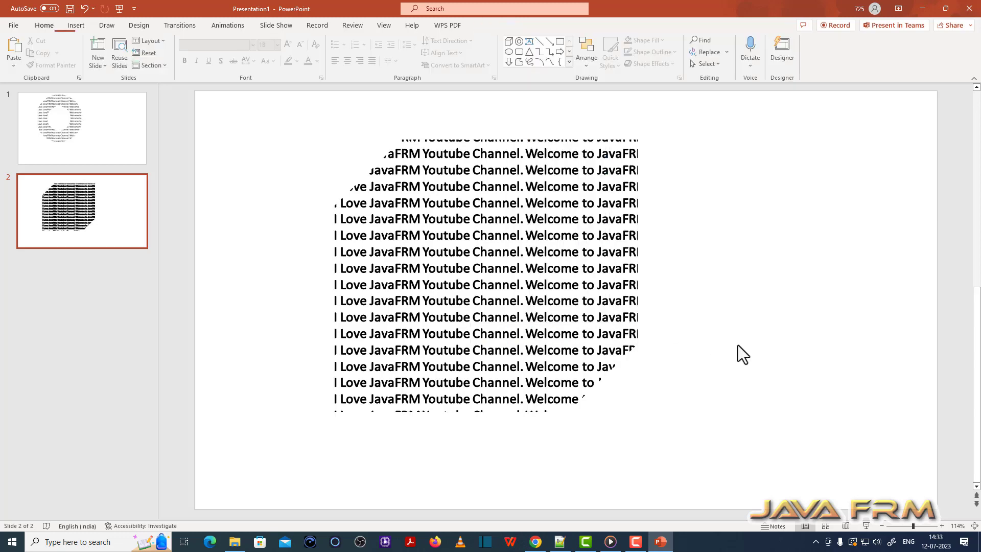
Fill the cube-shaped text's letters with grey
right_click(499, 267)
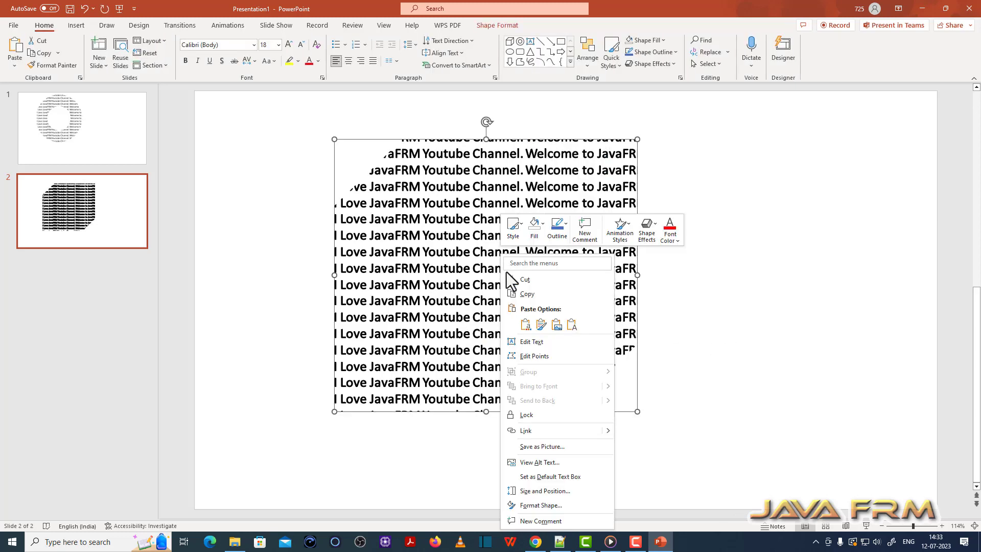
click(540, 233)
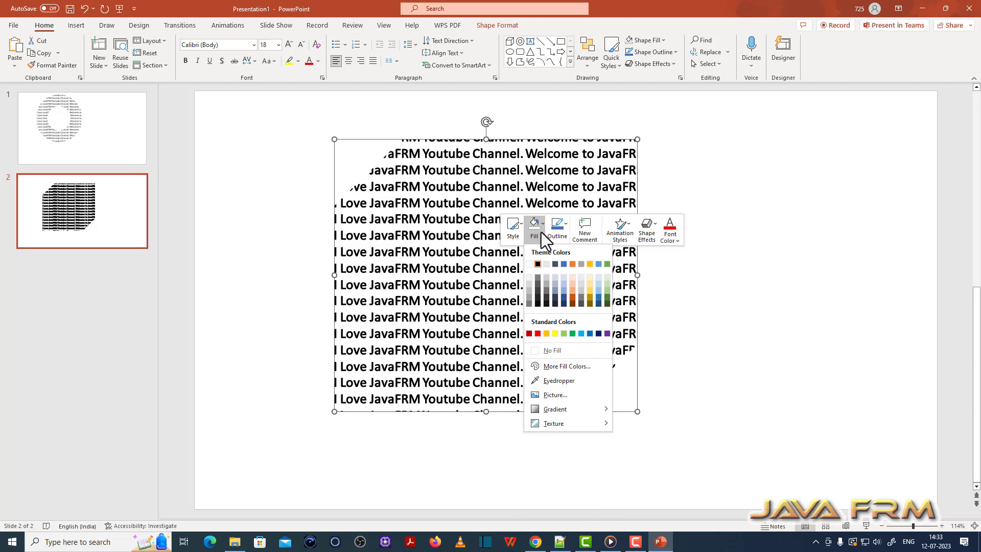
click(565, 291)
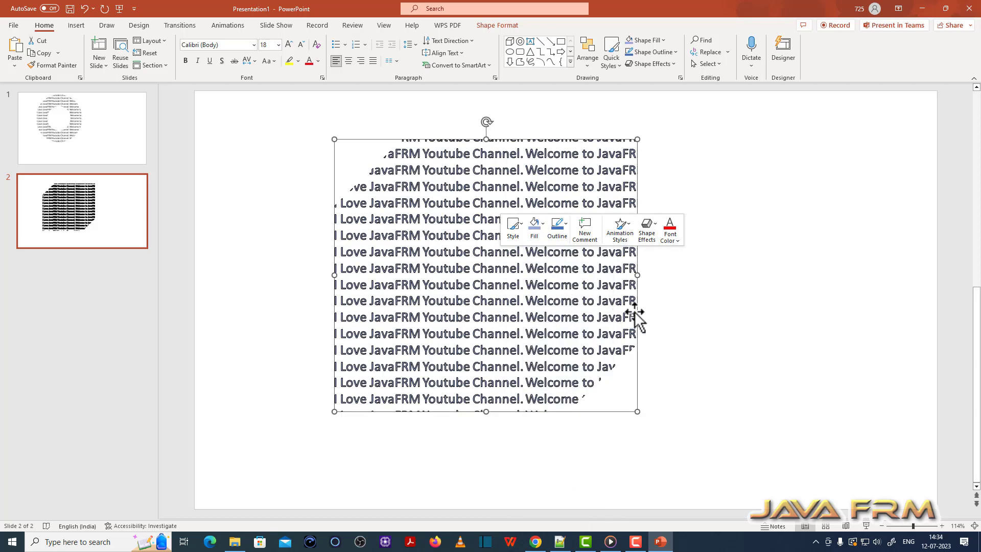
key(Escape)
Nudge the shape slightly, then return it upright after a trial rotation
drag(534, 324, 536, 320)
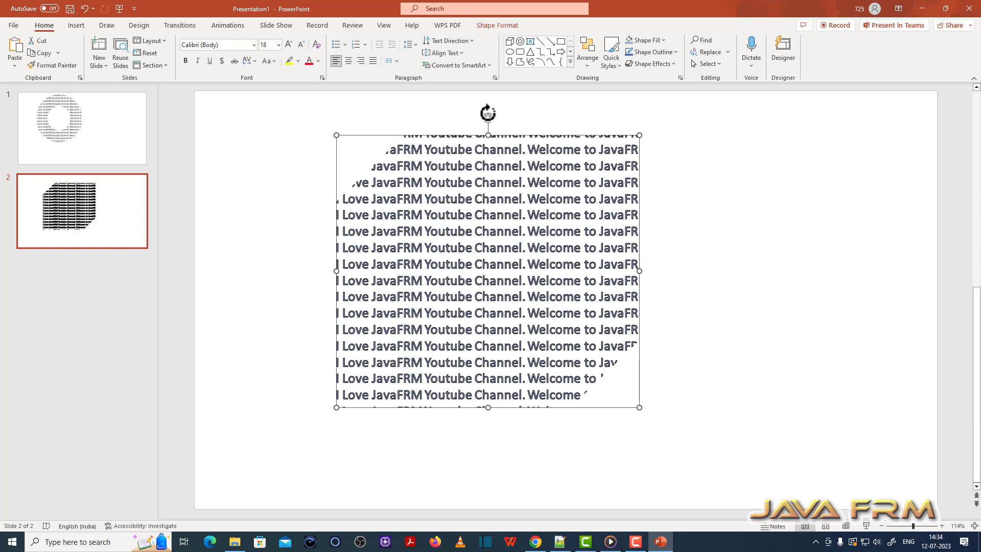
drag(488, 113, 450, 246)
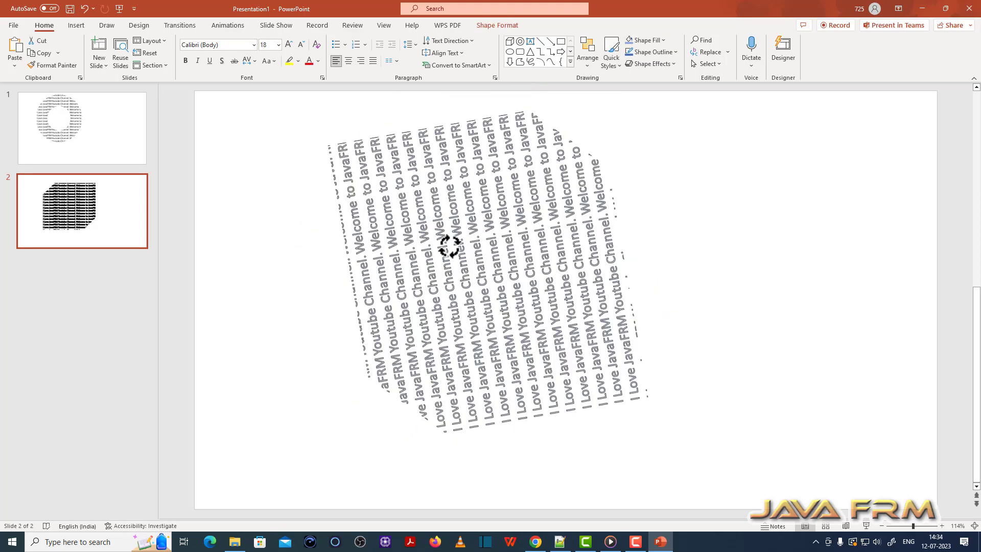
drag(449, 246, 486, 219)
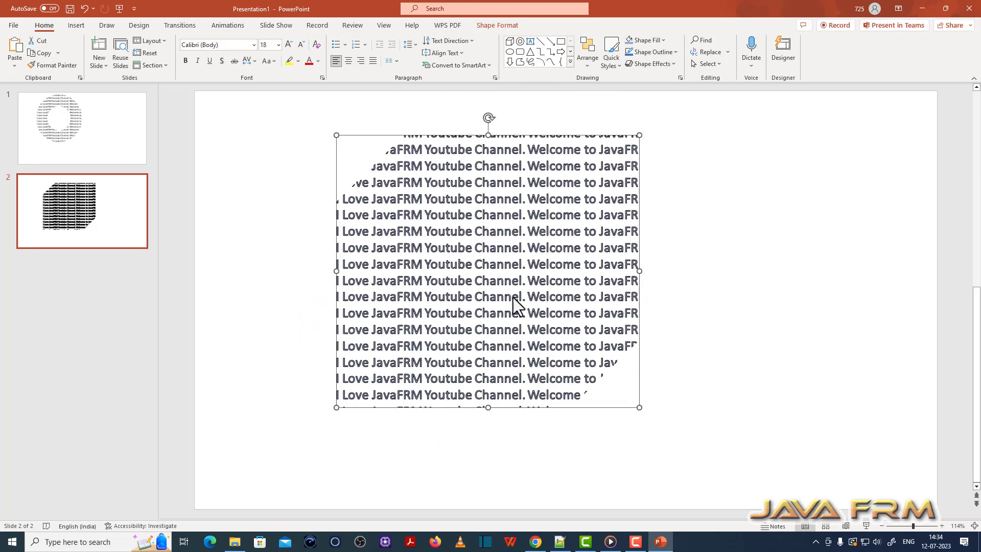
right_click(66, 280)
Add blank slide 3 and draw a boot-like freeform with the Scribble shape
click(87, 324)
click(77, 25)
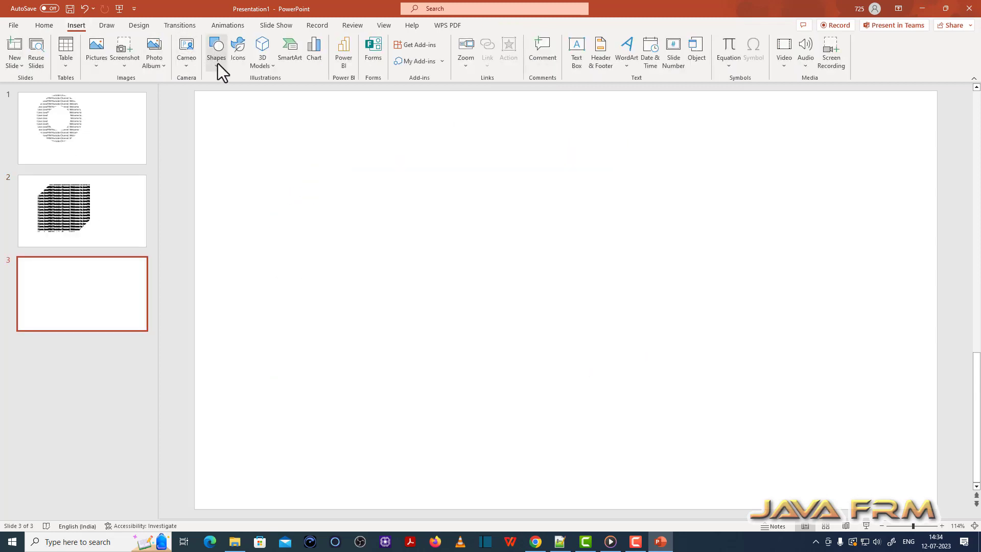
click(216, 56)
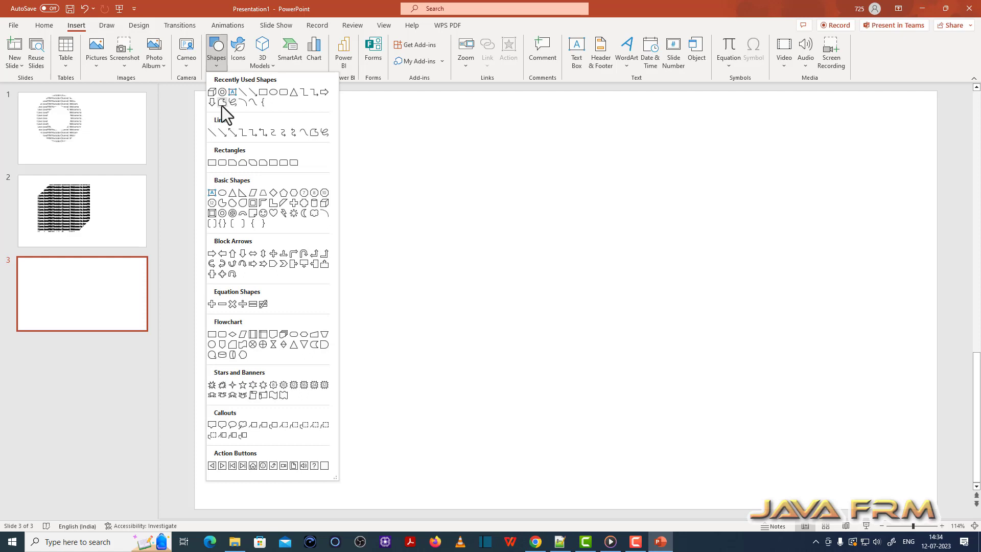
click(223, 104)
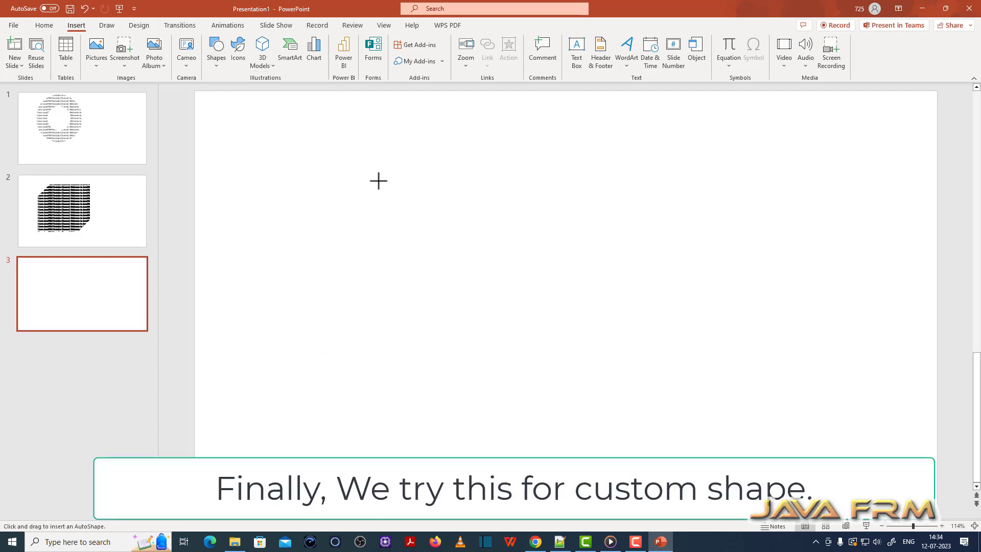
mouse_move(380, 179)
mouse_down()
mouse_move(628, 264)
mouse_move(519, 291)
mouse_move(508, 177)
mouse_move(380, 179)
mouse_up()
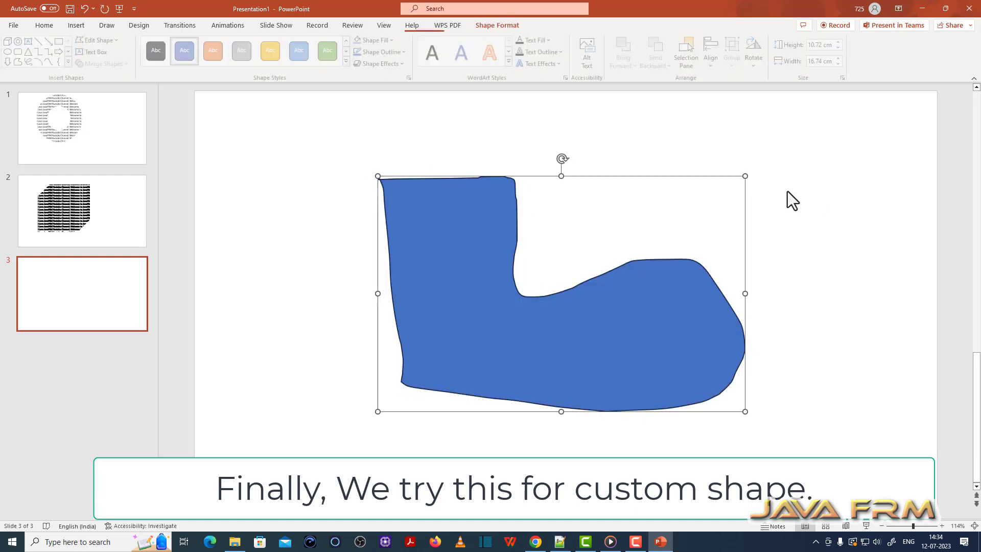
Set the boot shape to No Fill and bring up the Insert shapes gallery
click(610, 228)
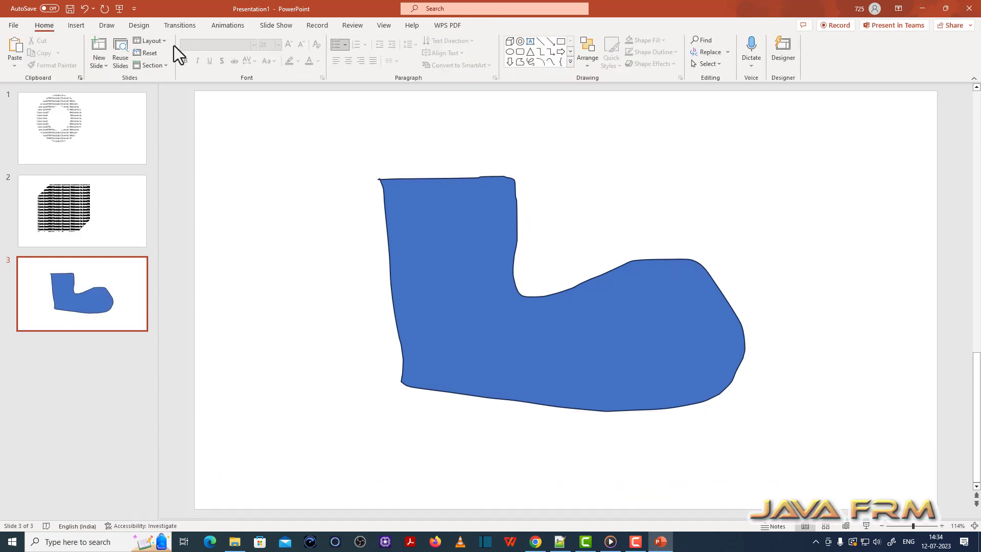
right_click(491, 304)
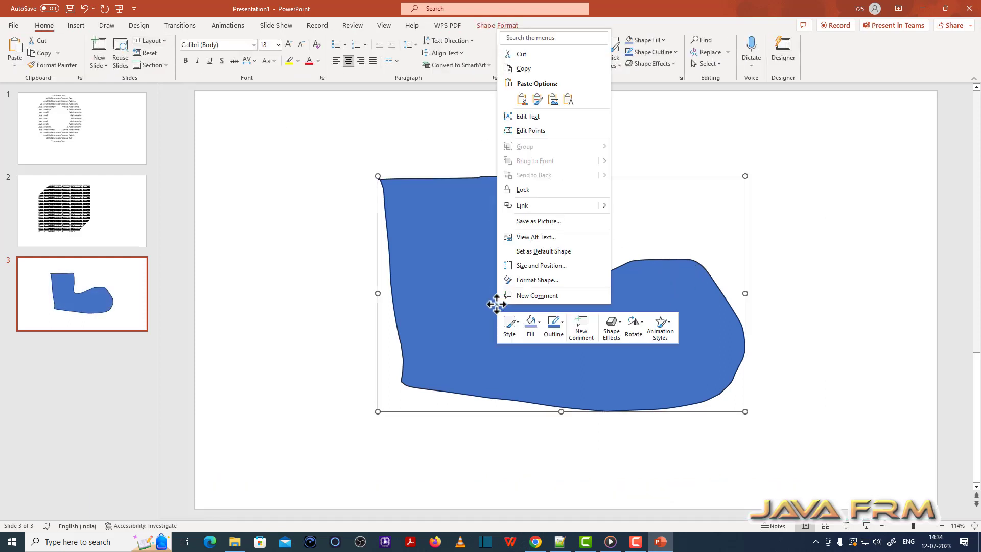
click(538, 327)
click(544, 232)
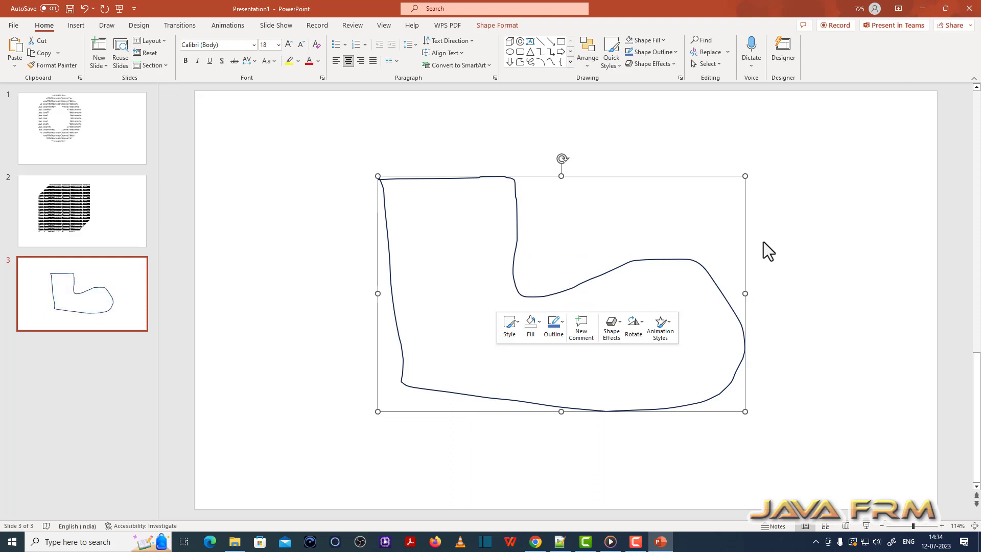
click(74, 28)
click(219, 67)
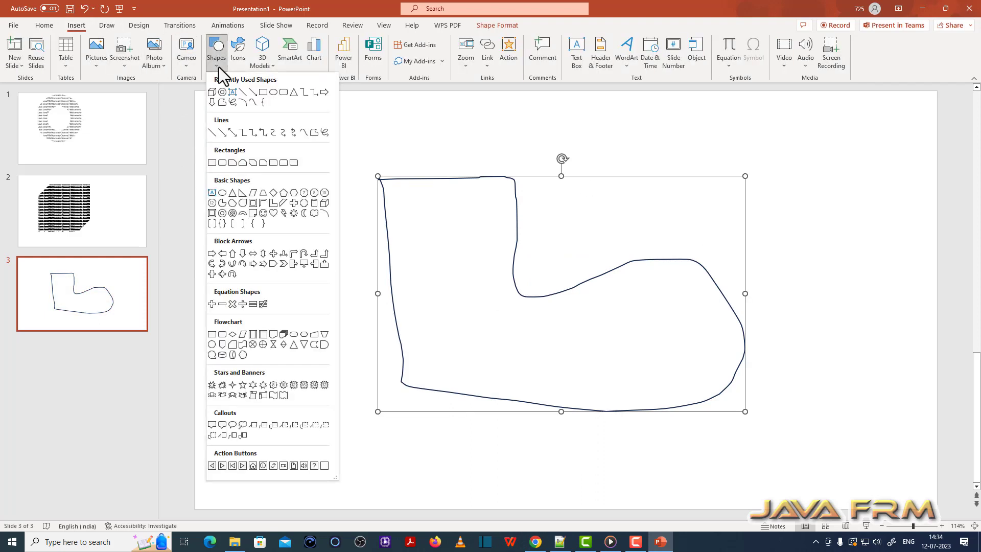
Draw a text box over the boot and paste the JavaFRM sentence repeatedly
click(232, 92)
mouse_move(365, 161)
mouse_down()
mouse_move(643, 449)
mouse_move(778, 449)
mouse_up()
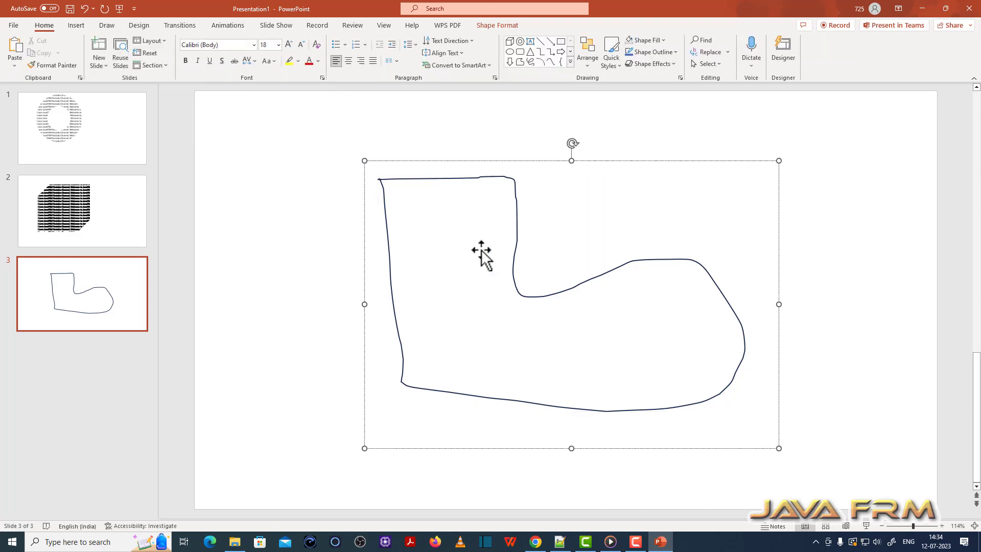
text(I Love JavaFRM Youtube Channel. Welcome to JavaFRM.)
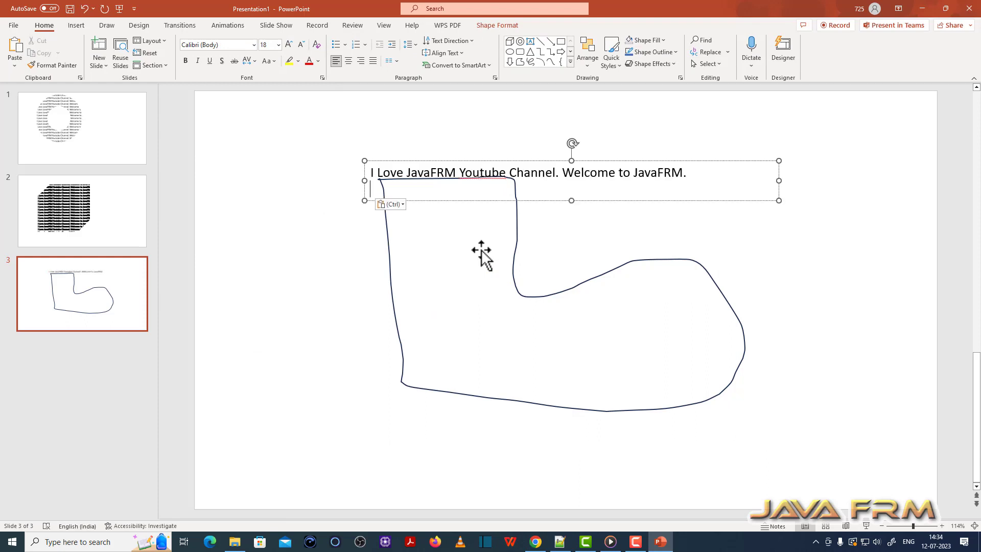
text(I Love JavaFRM Youtube Channel. Welcome to JavaFRM.)
key(ctrl+v)
key(ctrl+v)
key(ctrl+v)
key(ctrl+v)
key(ctrl+v)
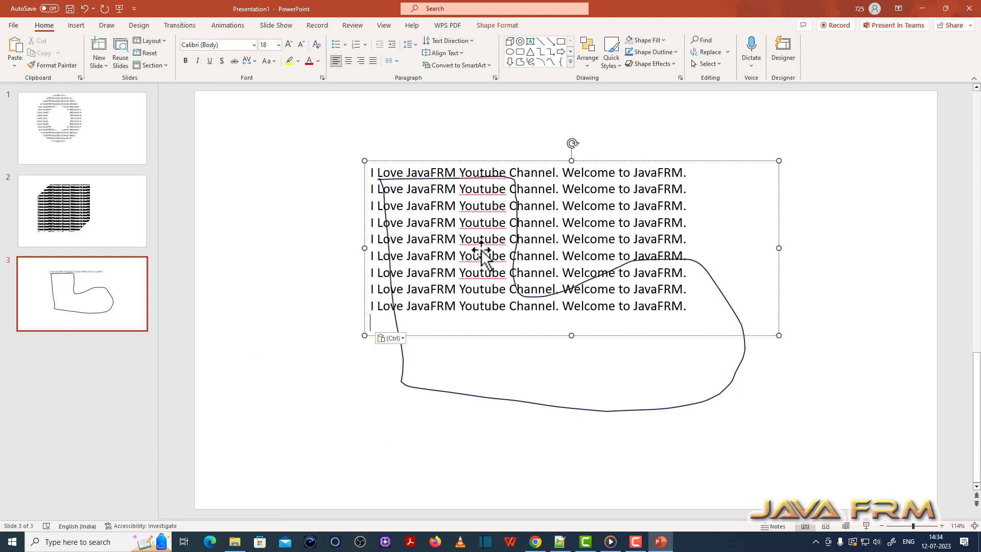
key(ctrl+v)
key(ctrl+v)
key(ctrl+v)
key(ctrl+v)
key(ctrl+v)
text(I Love JavaFRM Youtube Channel. Welcome to JavaFRM.)
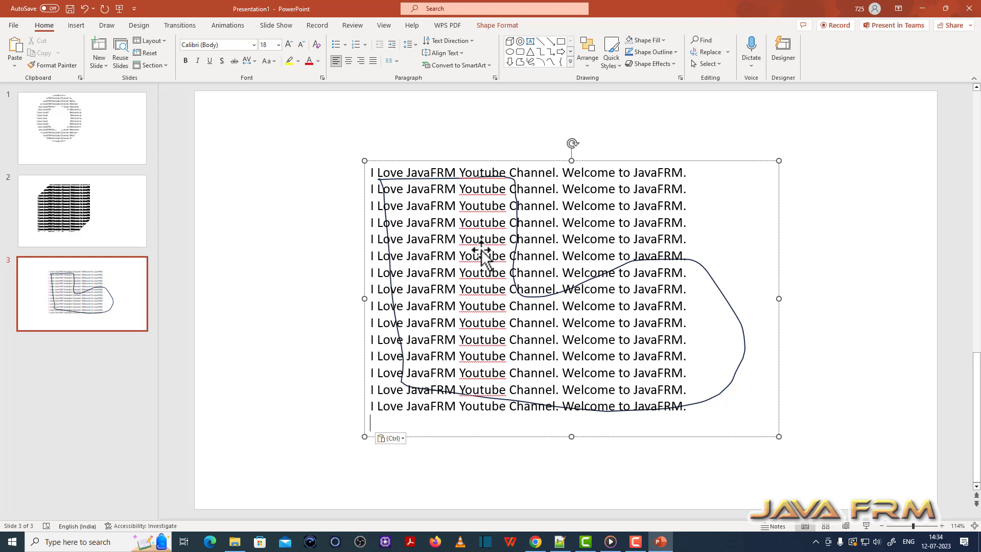
text(I Love JavaFRM Youtube Channel. Welcome to JavaFRM.)
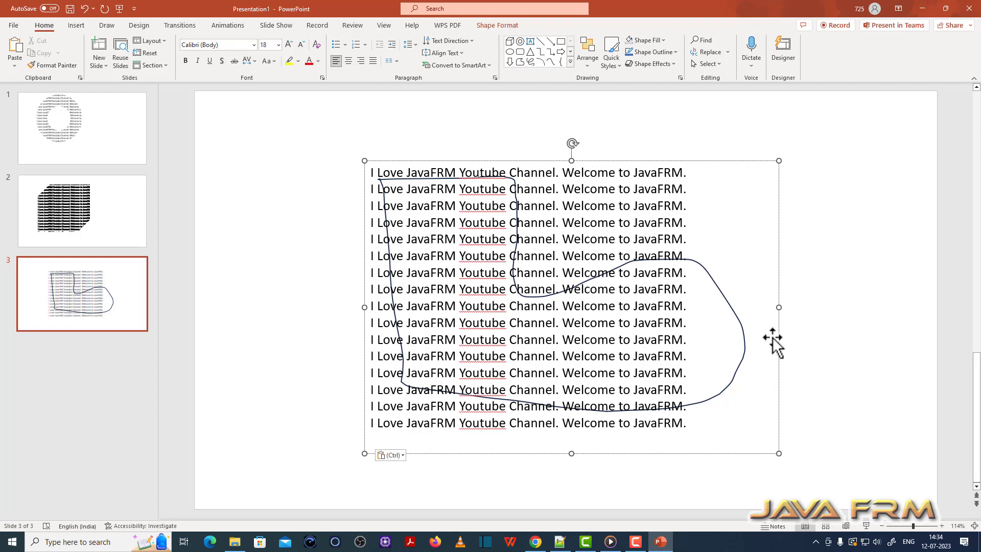
Resize and shift the text box so it covers the whole boot outline
drag(779, 307, 706, 307)
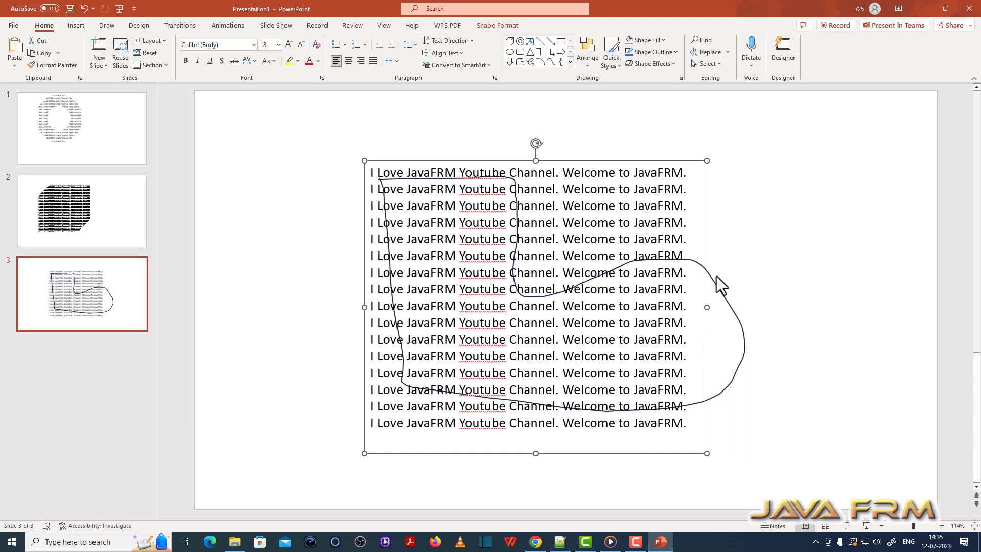
mouse_move(707, 273)
mouse_down()
mouse_move(747, 276)
mouse_move(735, 286)
mouse_move(719, 273)
mouse_up()
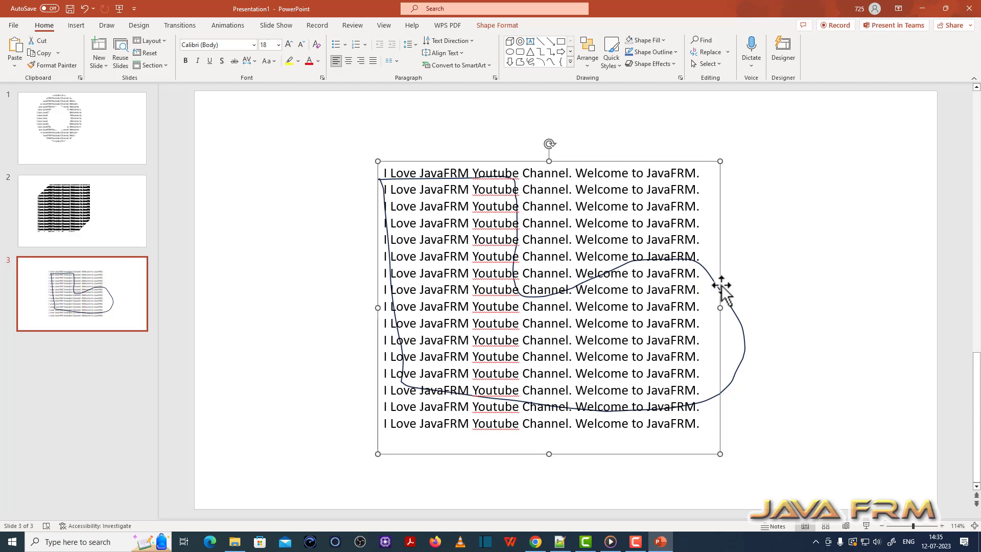
drag(720, 307, 745, 308)
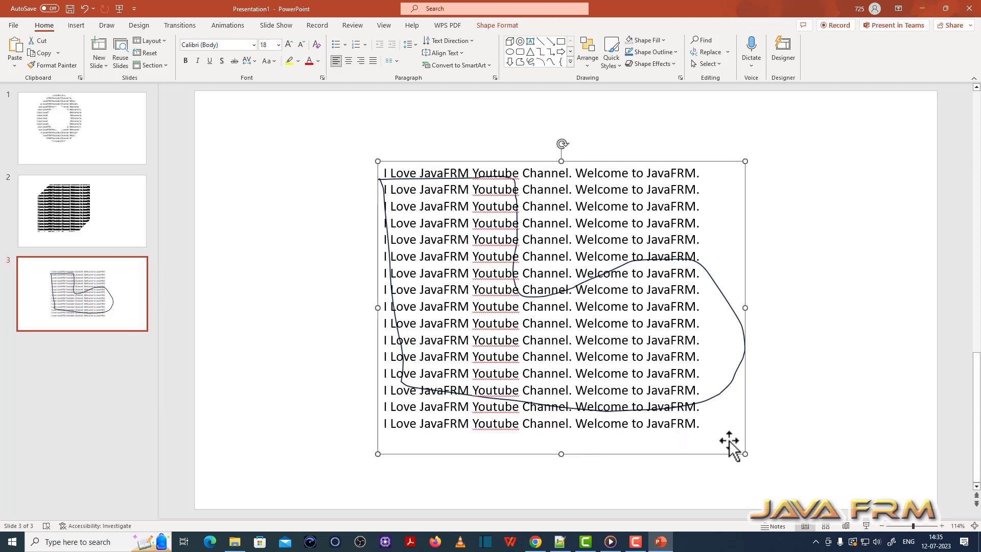
drag(745, 454, 765, 453)
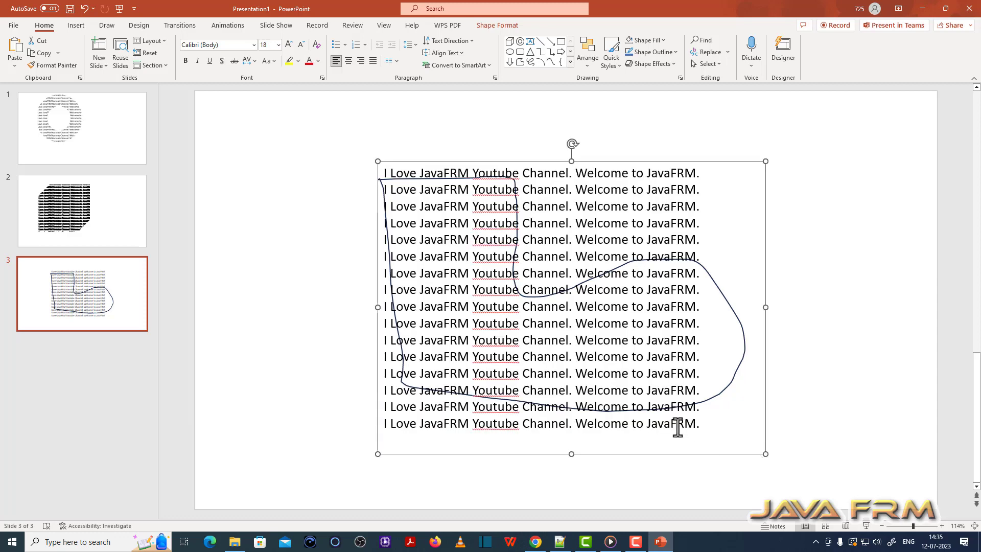
Set all the repeated JavaFRM lines to font size 20
key(ctrl+a)
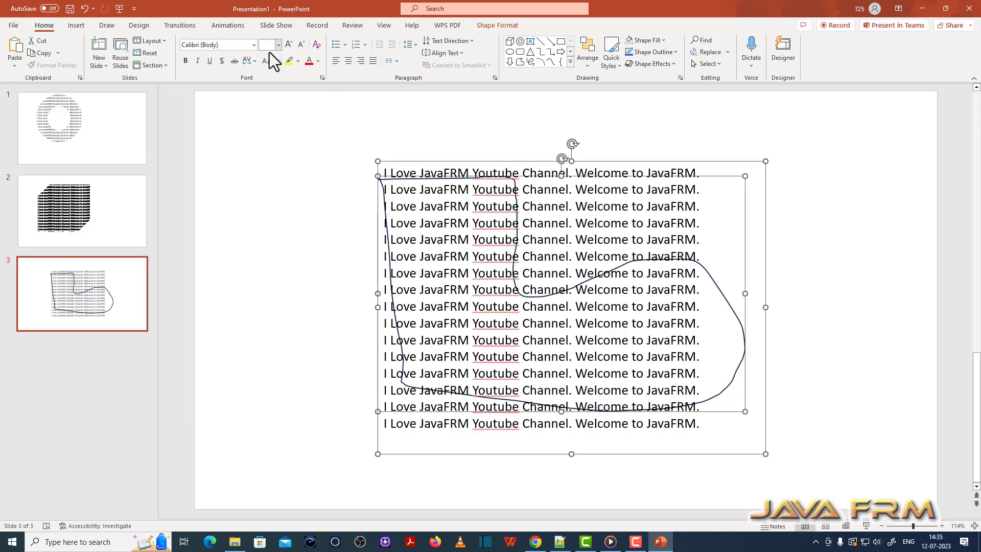
click(258, 168)
click(503, 319)
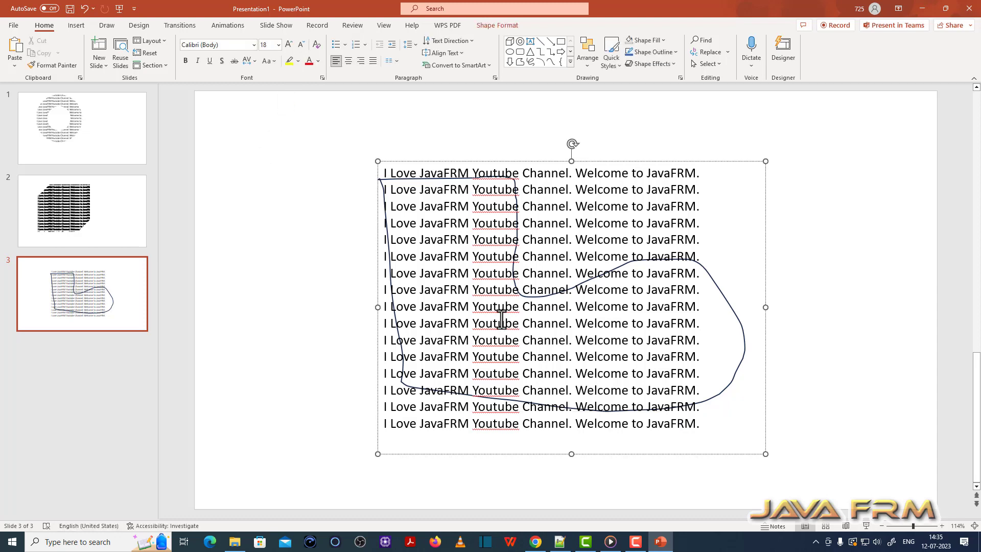
key(ctrl+a)
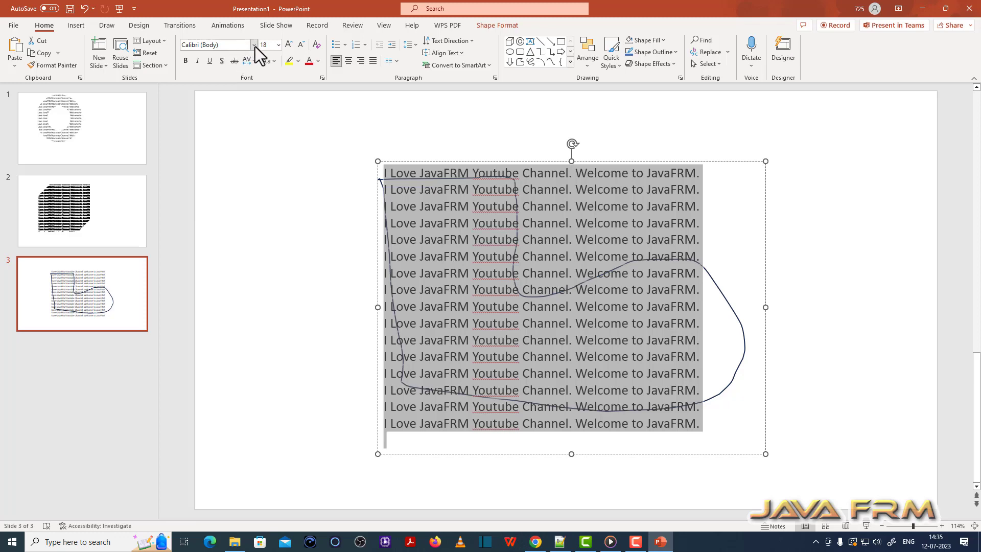
click(278, 45)
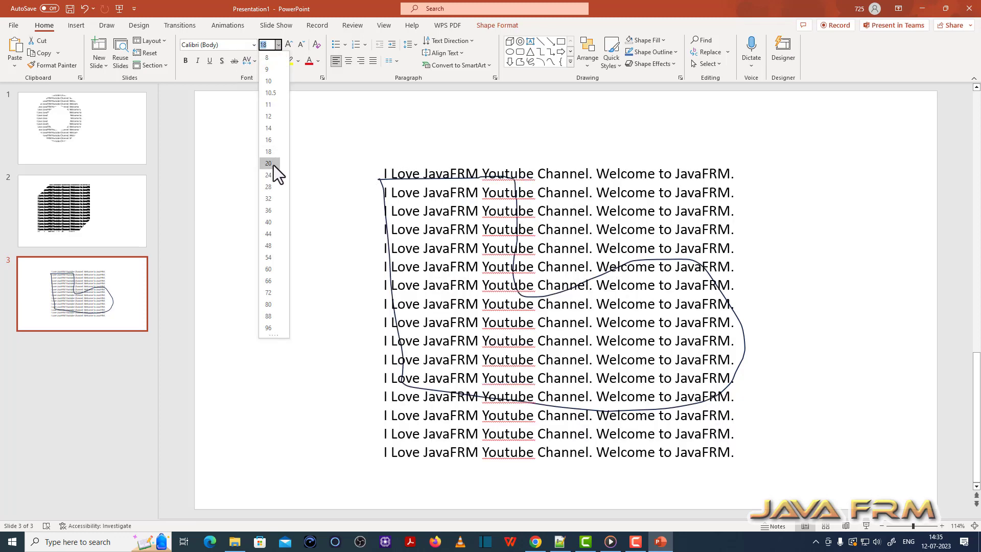
click(274, 165)
click(820, 259)
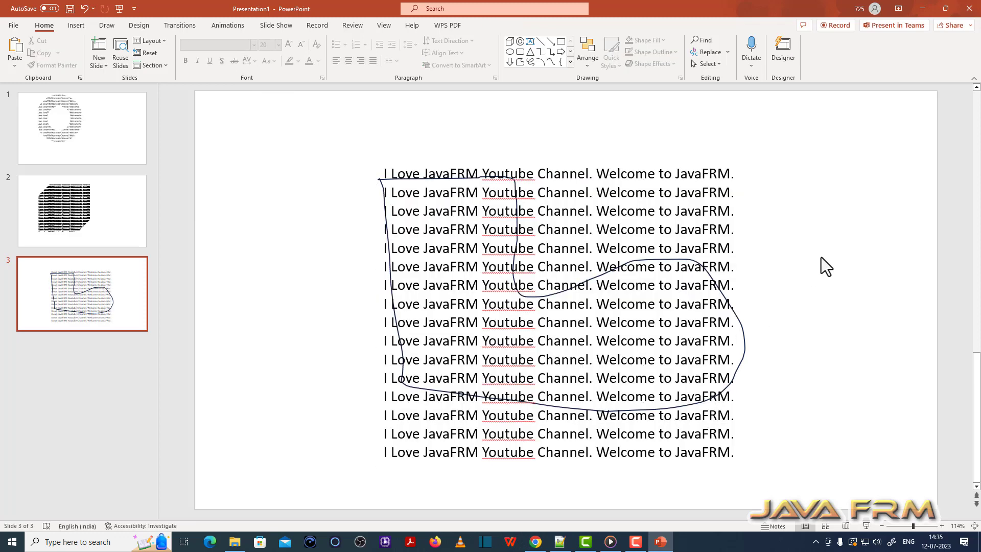
Select the text box and boot outline and merge them with Intersect
key(ctrl+a)
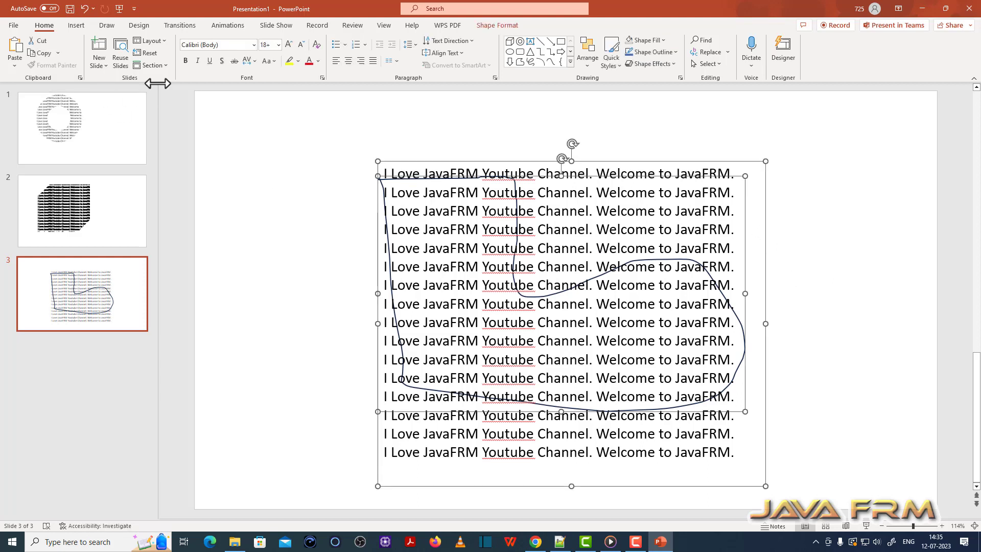
click(493, 24)
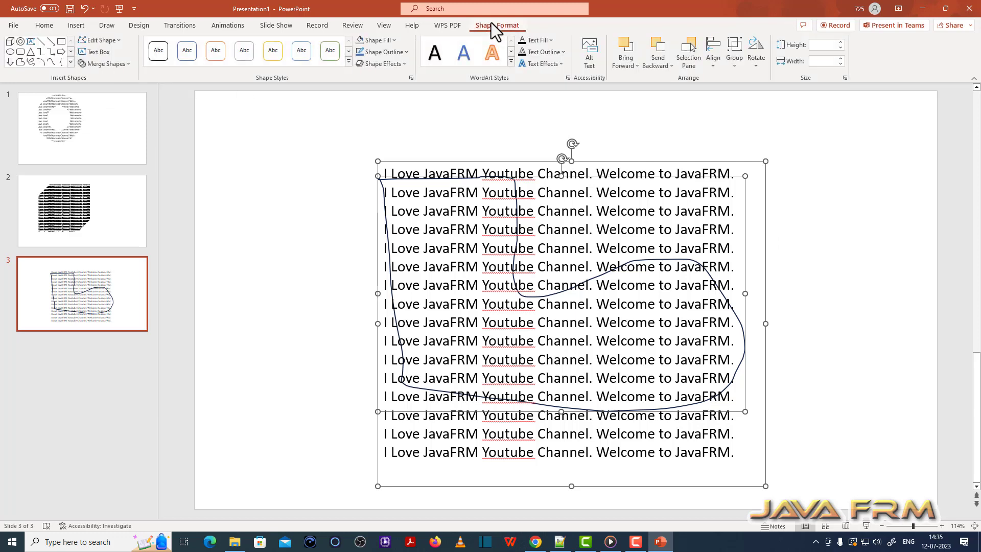
click(128, 66)
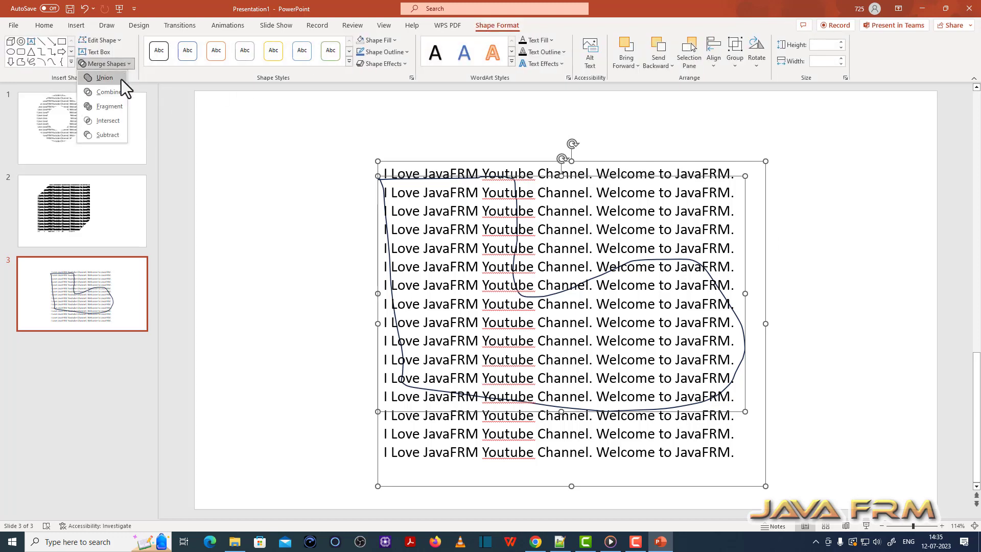
click(113, 120)
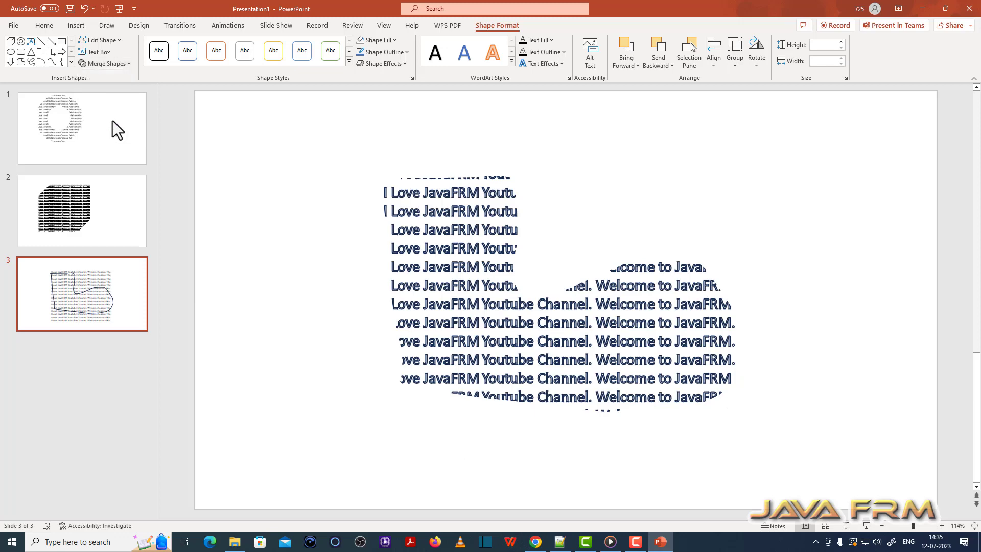
key(Escape)
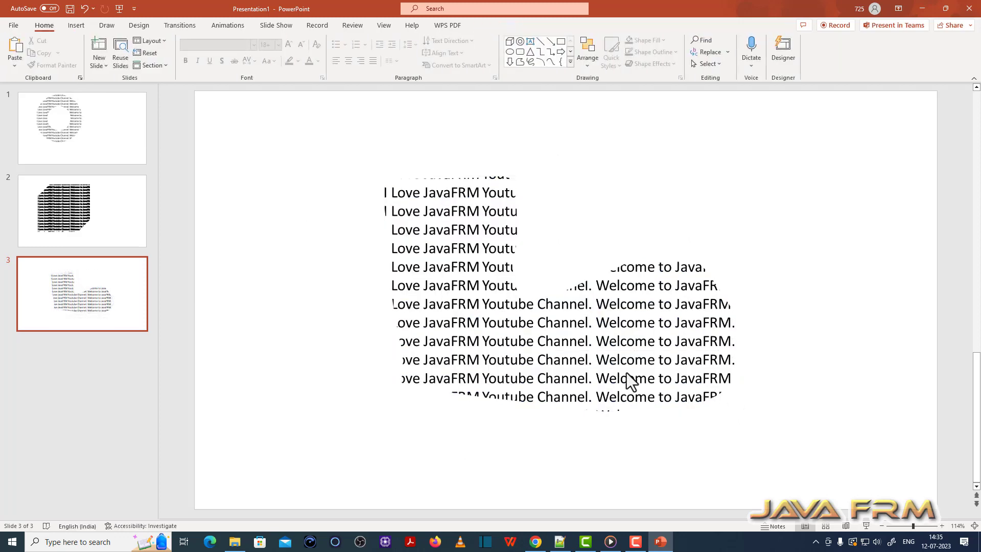
Drag the boot-shaped JavaFRM text left and higher, keeping it level
drag(512, 403, 468, 409)
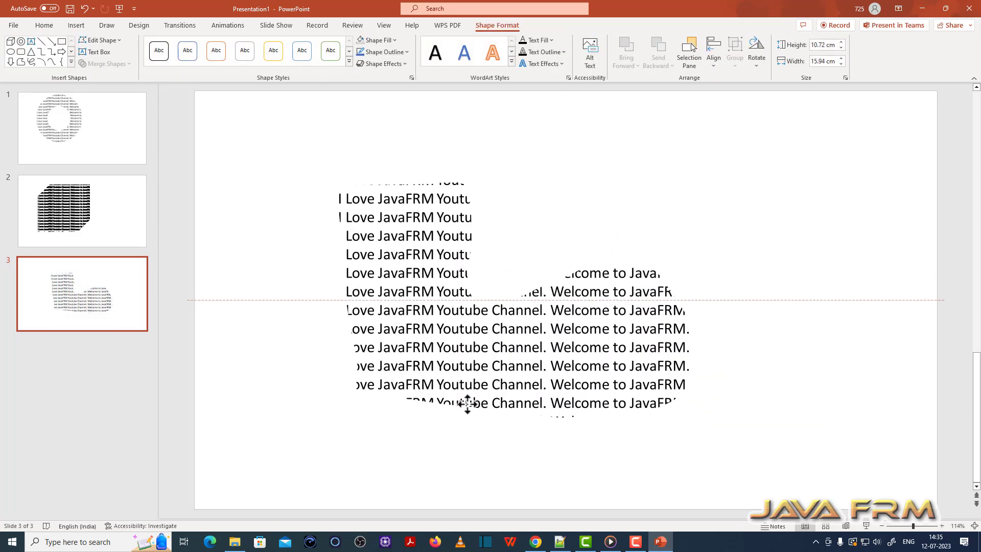
mouse_move(516, 164)
mouse_down()
mouse_move(493, 330)
mouse_move(543, 322)
mouse_move(497, 267)
mouse_move(507, 280)
mouse_move(525, 278)
mouse_move(503, 274)
mouse_move(519, 283)
mouse_up()
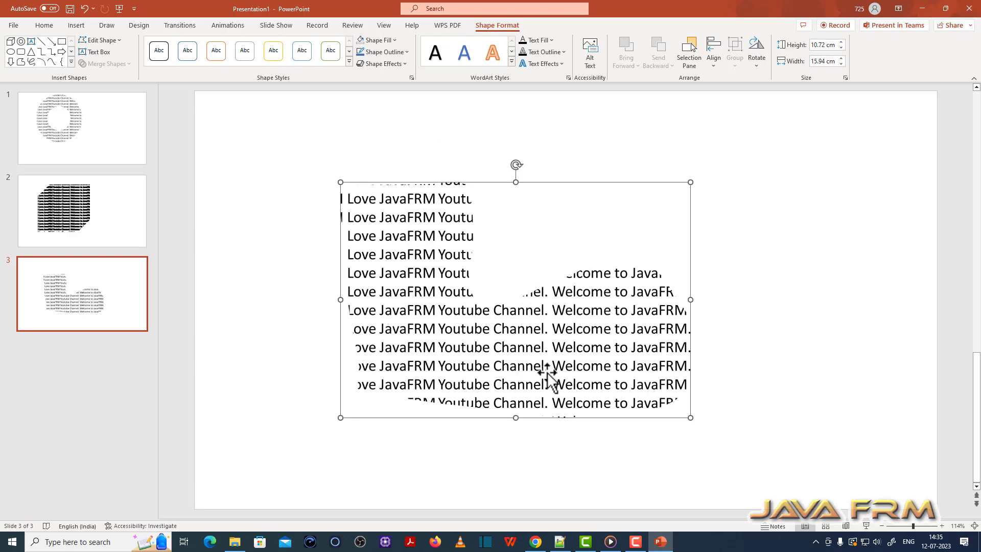
mouse_move(548, 377)
mouse_down()
mouse_move(591, 403)
mouse_move(604, 462)
mouse_move(466, 444)
mouse_move(517, 434)
mouse_move(499, 477)
mouse_move(547, 314)
mouse_move(527, 344)
mouse_up()
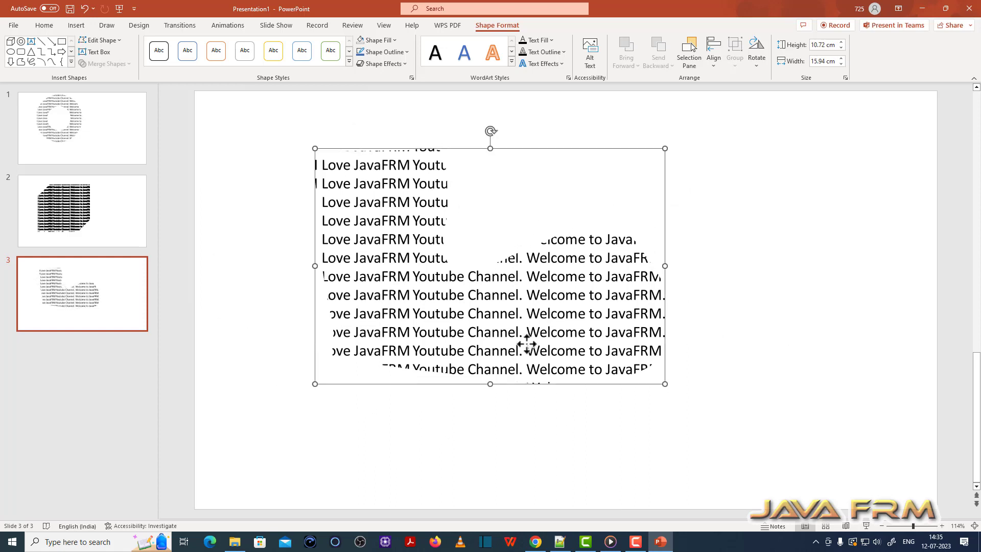